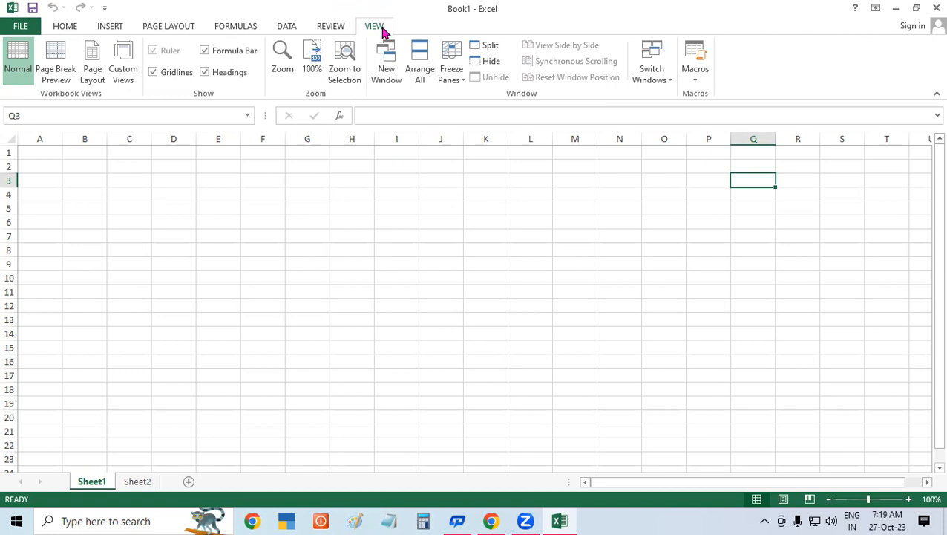
pyautogui.click(233, 176)
pyautogui.click(456, 198)
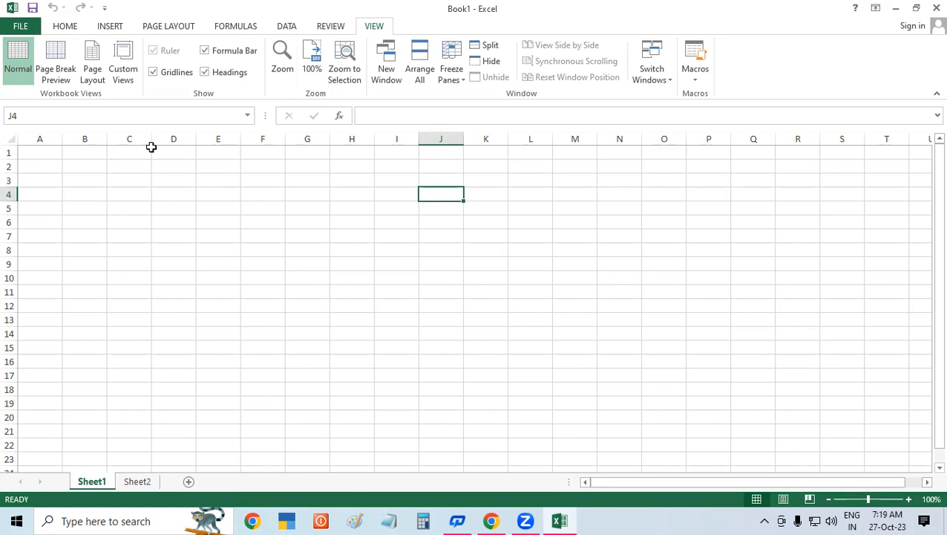
# Step: Enter Jan in cell A2 and fill the month series across the row to column P
pyautogui.click(37, 165)
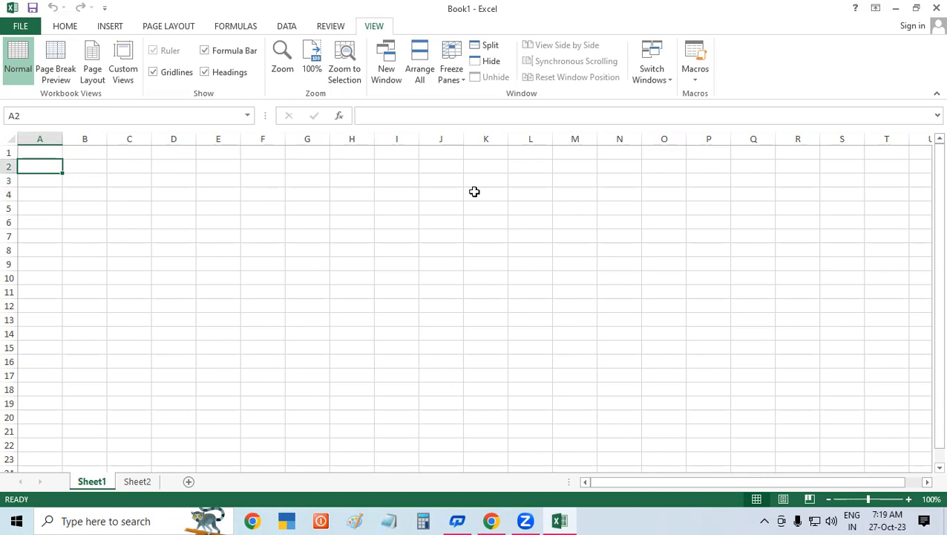
pyautogui.write('Jan')
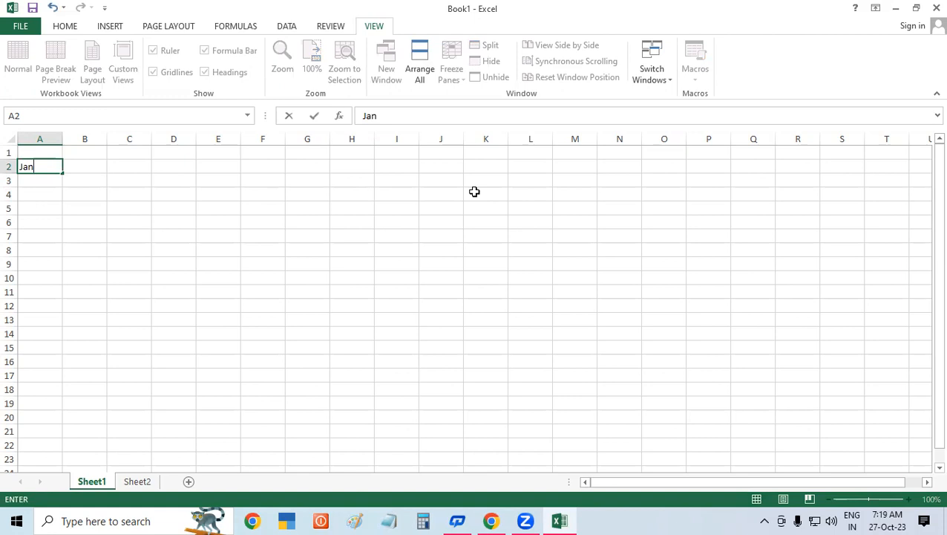
pyautogui.click(104, 220)
pyautogui.click(42, 166)
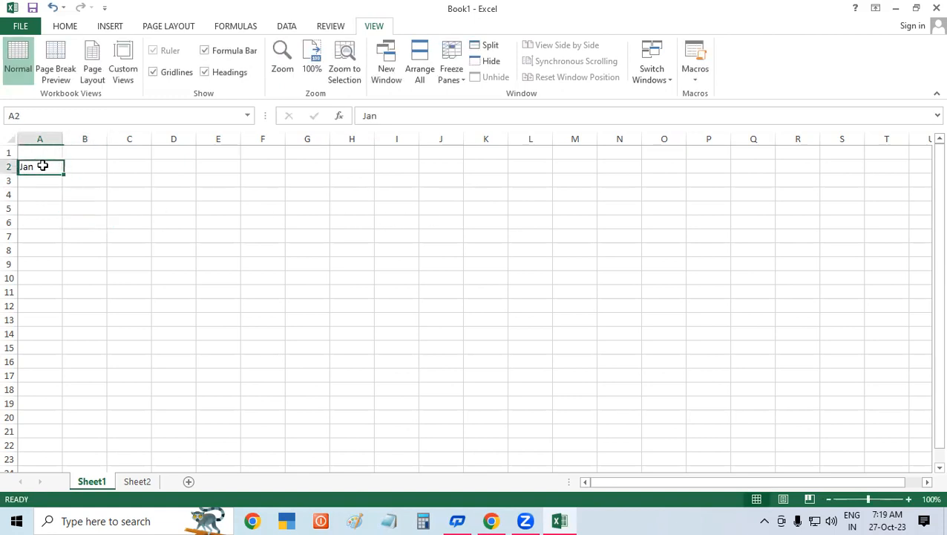
pyautogui.moveTo(64, 173); pyautogui.dragTo(734, 191)
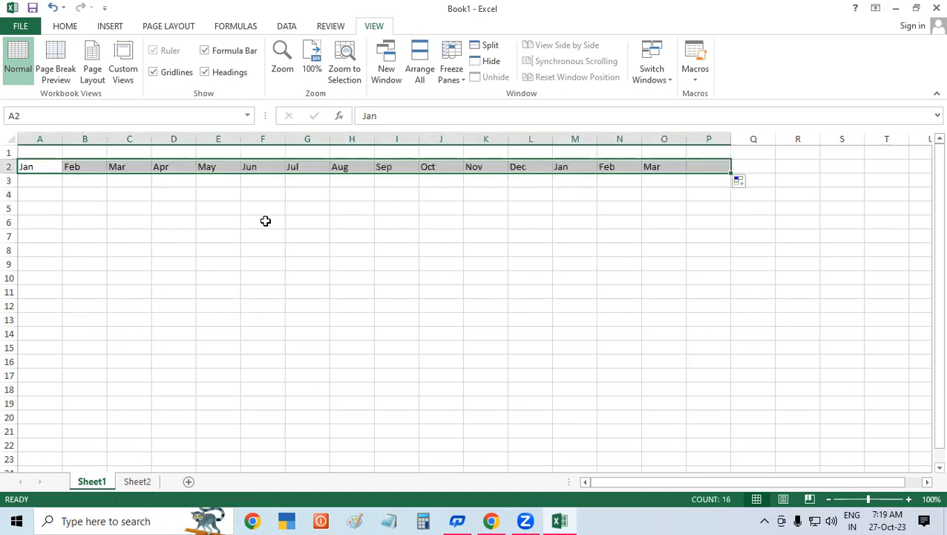
# Step: Enter the formula =RANDBETWEEN(200,600) in cell A3, below the Jan header
pyautogui.click(50, 176)
pyautogui.write('=rand')
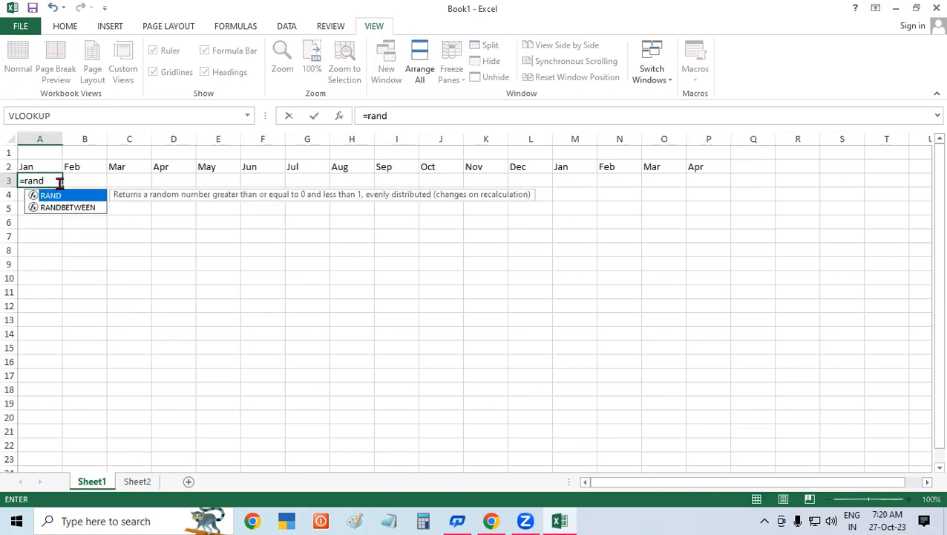
pyautogui.doubleClick(74, 207)
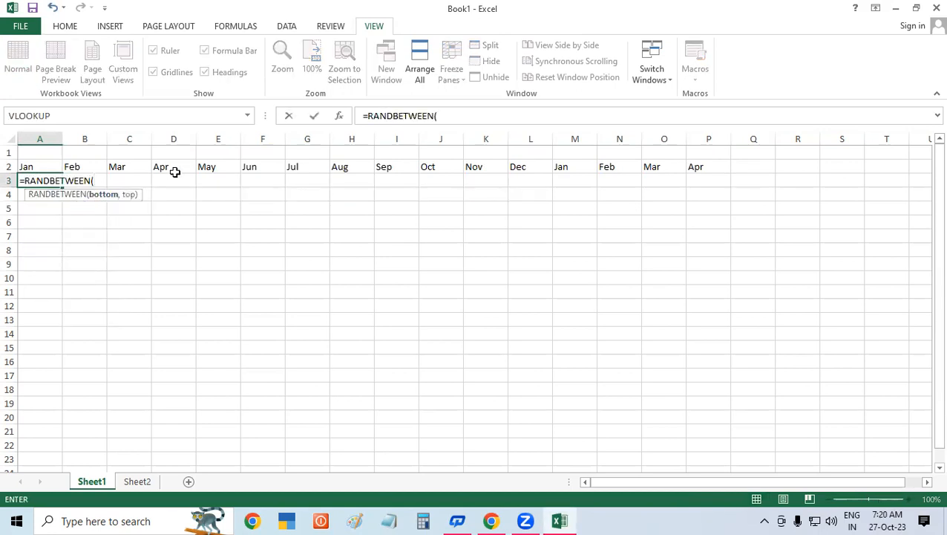
pyautogui.write('200,')
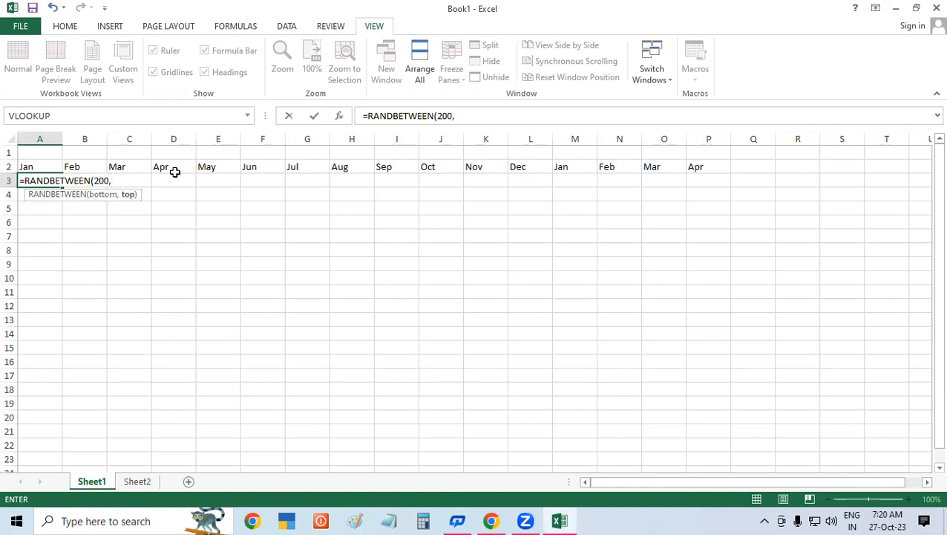
pyautogui.write('600)')
pyautogui.press('Return')
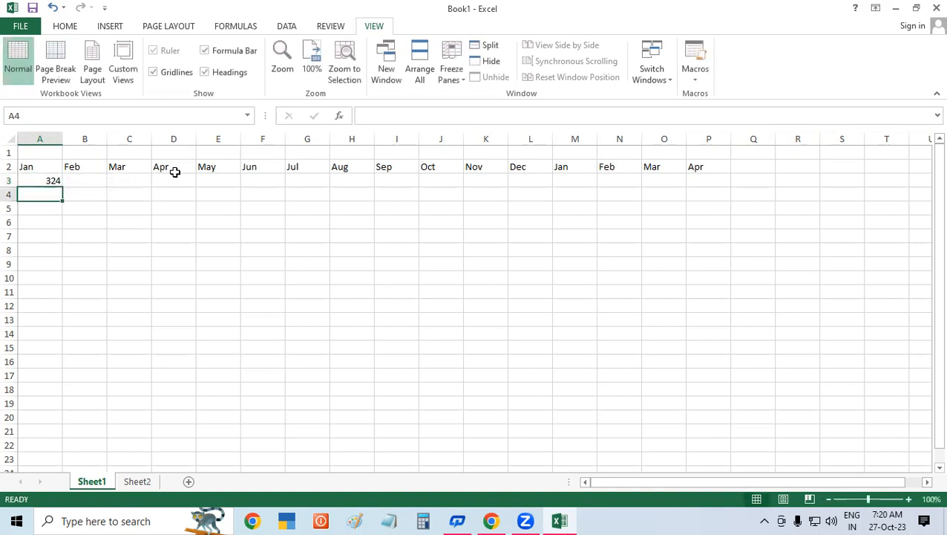
# Step: Fill the random-number formula from A3 across to column P and down to row 25
pyautogui.click(47, 179)
pyautogui.moveTo(62, 187); pyautogui.dragTo(740, 427)
pyautogui.scroll(-2, 746, 356)
pyautogui.moveTo(731, 383); pyautogui.dragTo(734, 442)
# Step: Make the whole table A2:P25 bold and apply All Borders to it
pyautogui.scroll(1, 32, 180)
pyautogui.moveTo(26, 167); pyautogui.dragTo(720, 181)
pyautogui.click(64, 26)
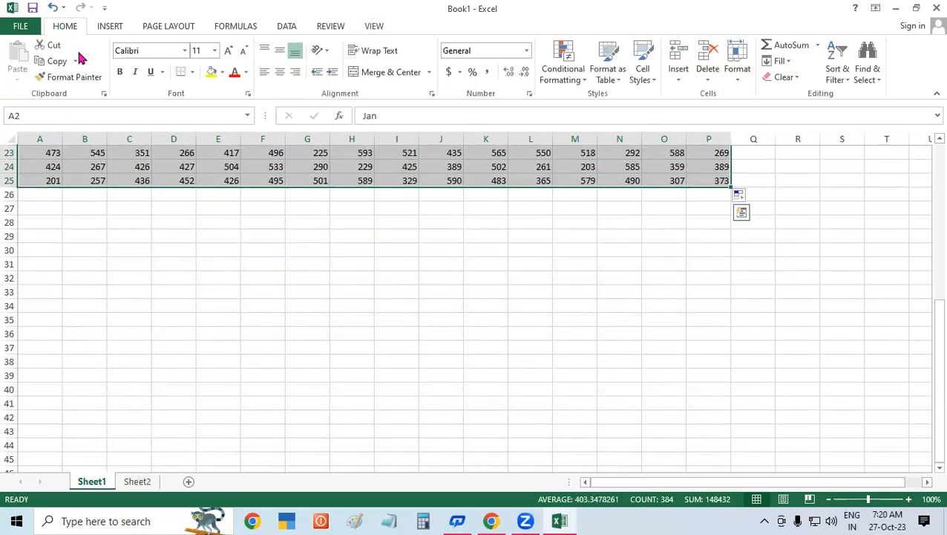
pyautogui.click(119, 71)
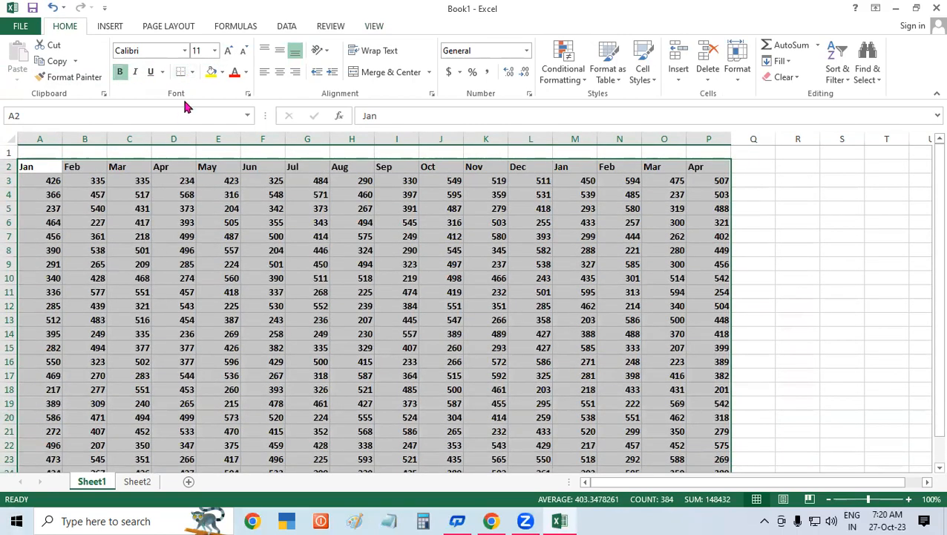
pyautogui.click(191, 72)
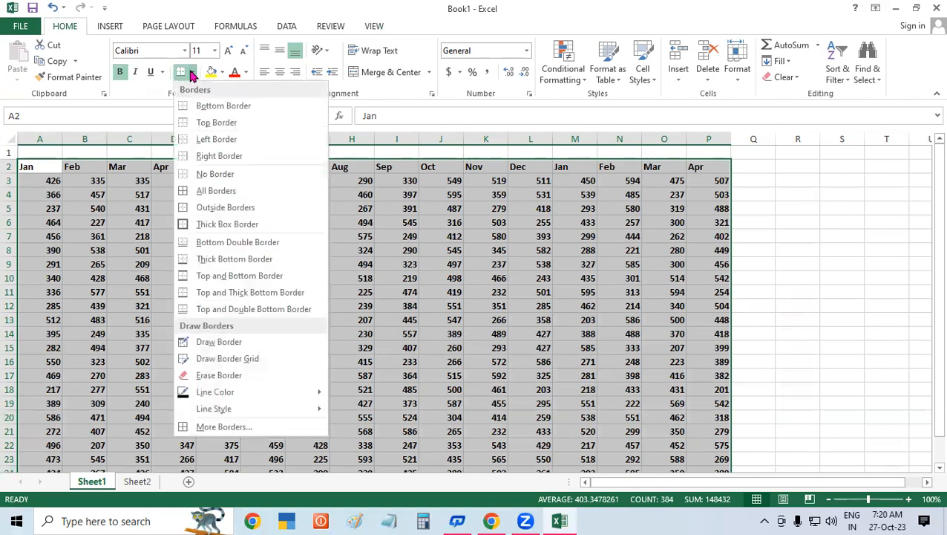
pyautogui.click(197, 191)
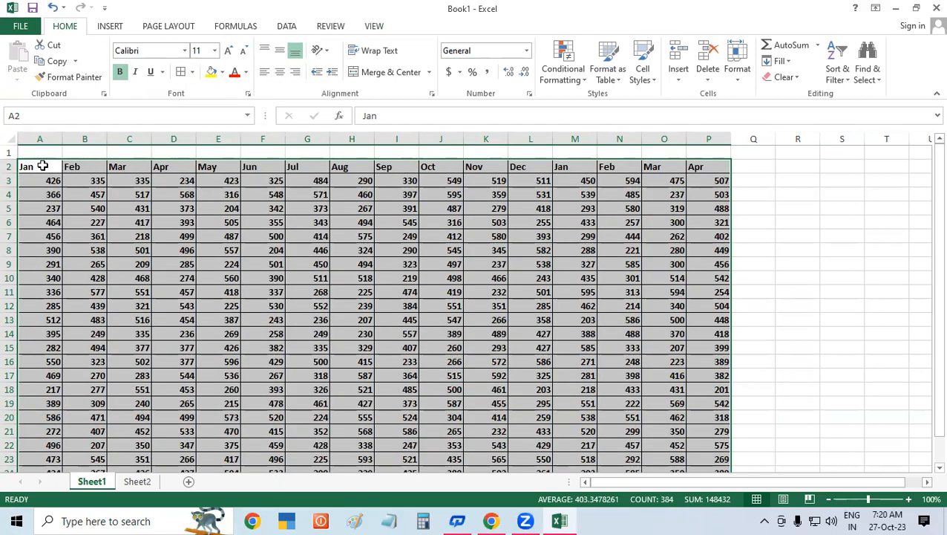
# Step: Format the month header row A2:P2 with yellow fill, red text and font size 14
pyautogui.moveTo(42, 167); pyautogui.dragTo(702, 165)
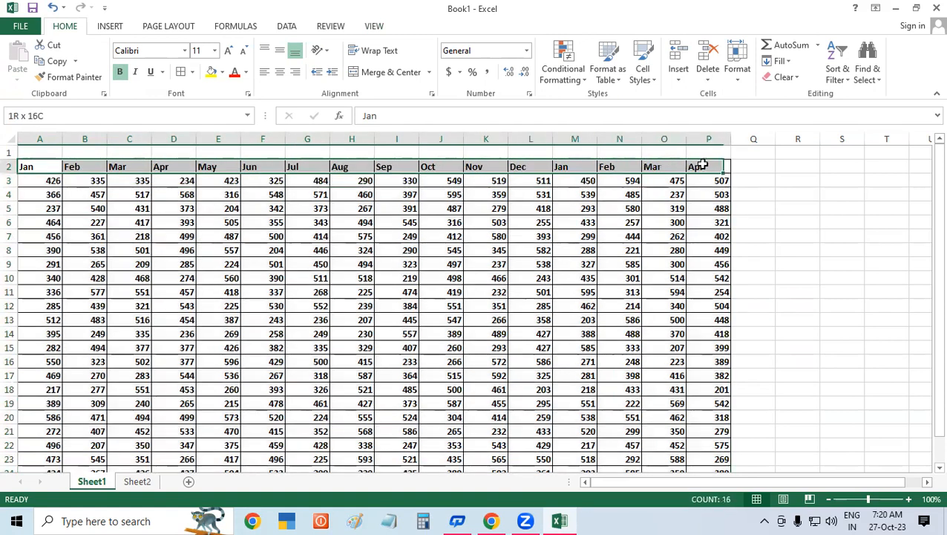
pyautogui.click(212, 72)
pyautogui.click(235, 72)
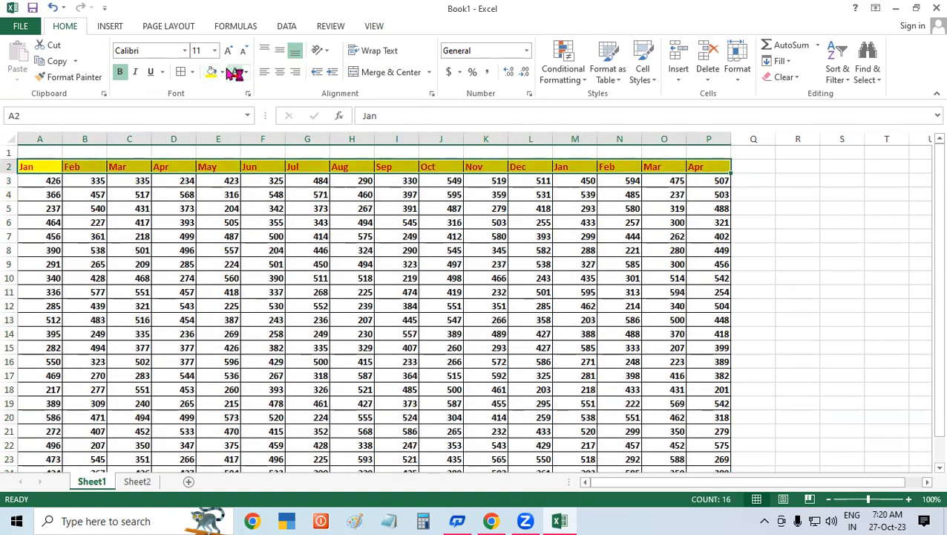
pyautogui.click(229, 52)
pyautogui.click(229, 52)
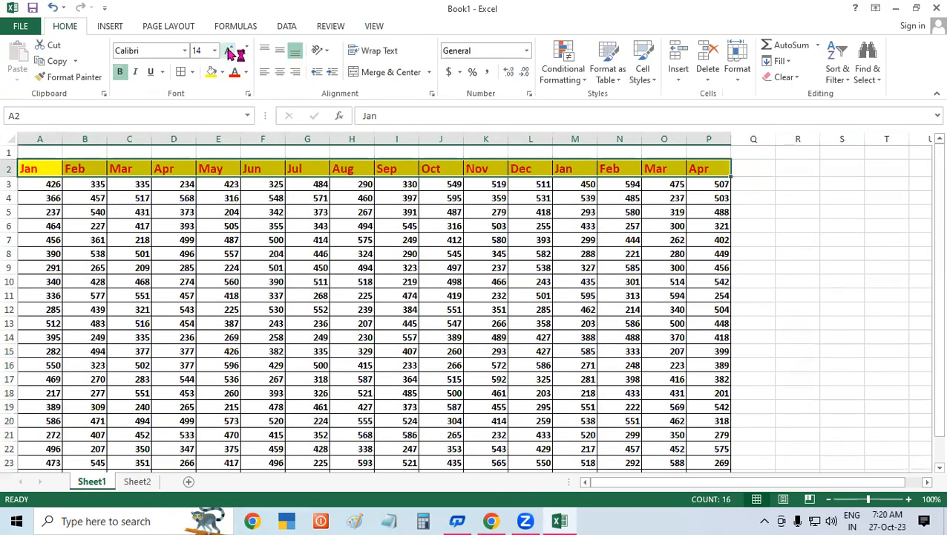
pyautogui.click(543, 268)
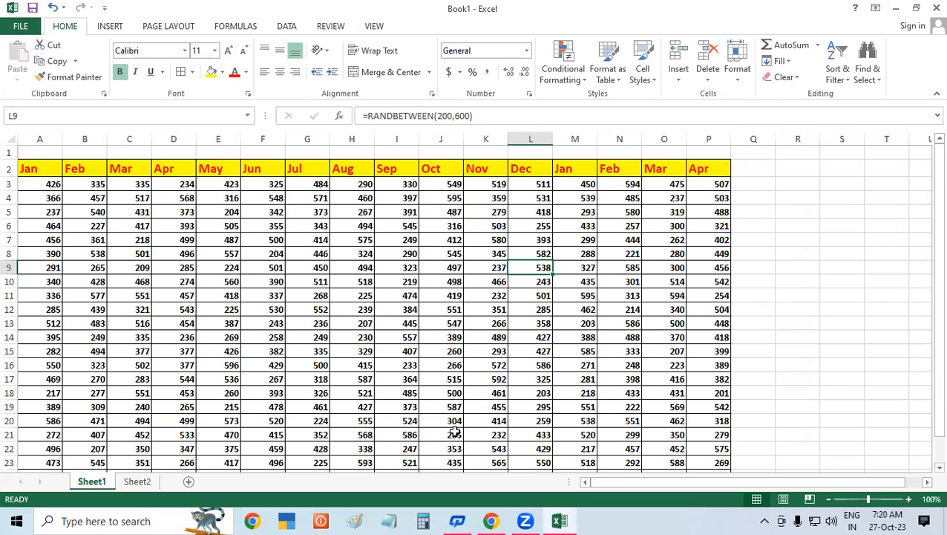
pyautogui.click(778, 251)
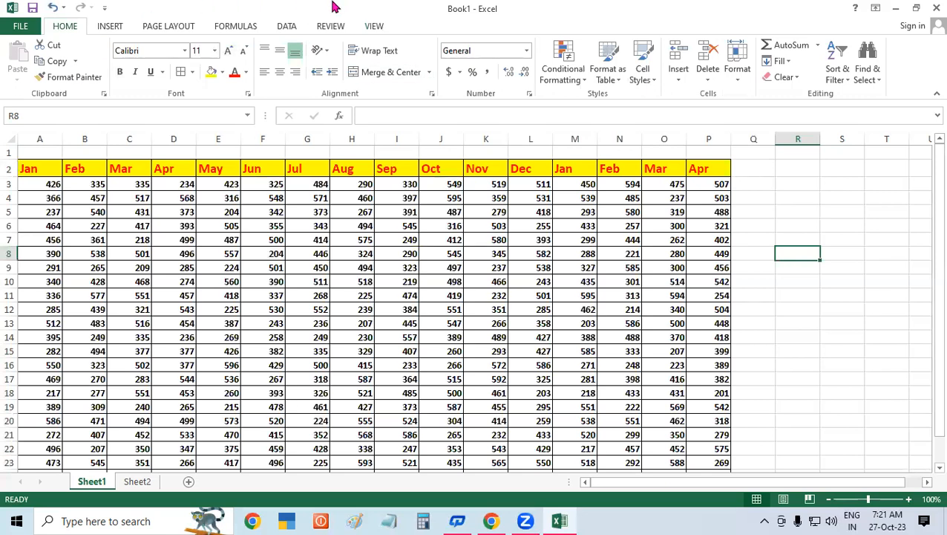
# Step: Show the worksheet in Page Break Preview
pyautogui.click(376, 26)
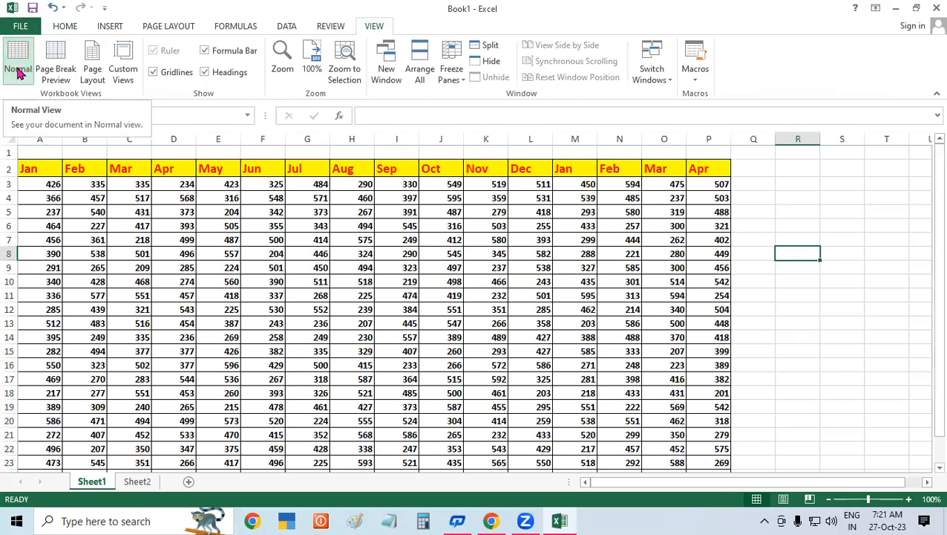
pyautogui.click(835, 193)
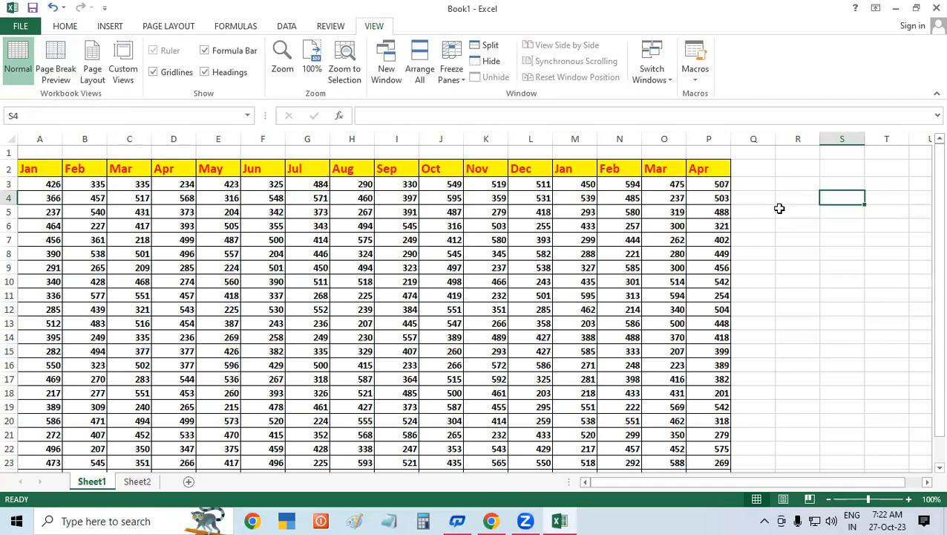
pyautogui.click(791, 197)
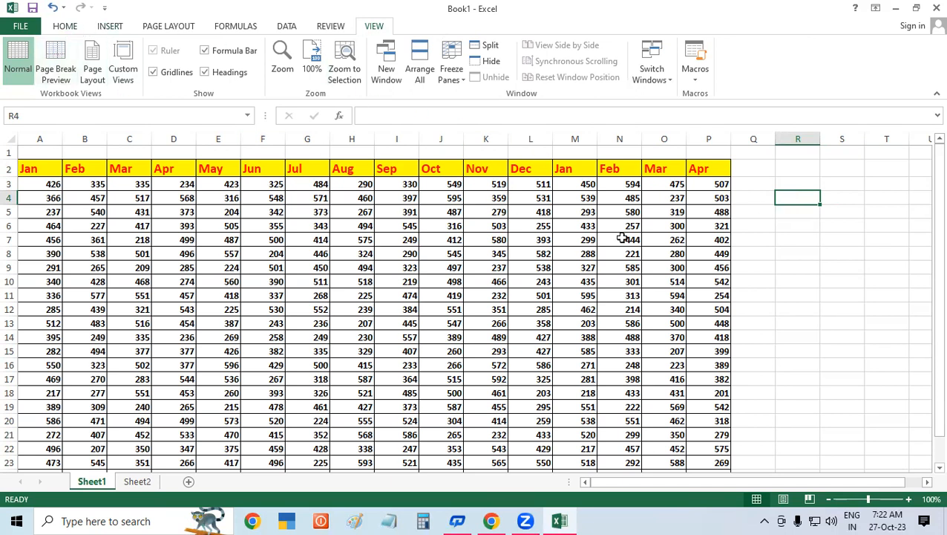
pyautogui.click(822, 226)
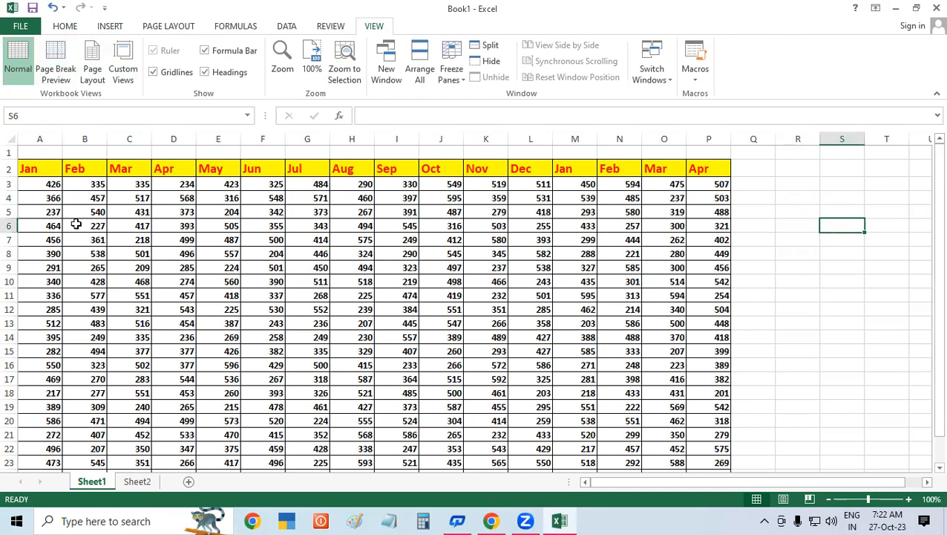
pyautogui.scroll(-1, 96, 238)
pyautogui.scroll(1, 620, 284)
pyautogui.click(62, 67)
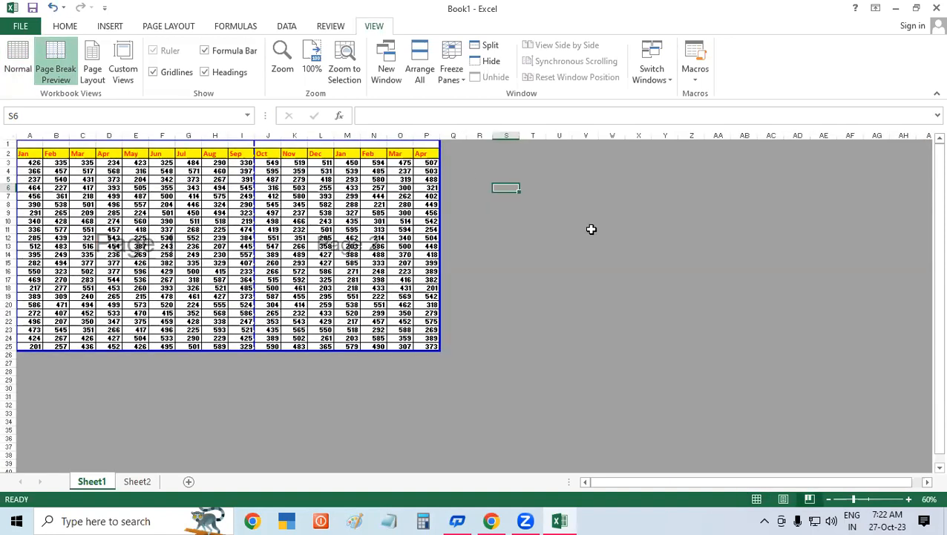
# Step: Examine the grey area outside the page boundaries by selecting various cells around the table
pyautogui.click(714, 203)
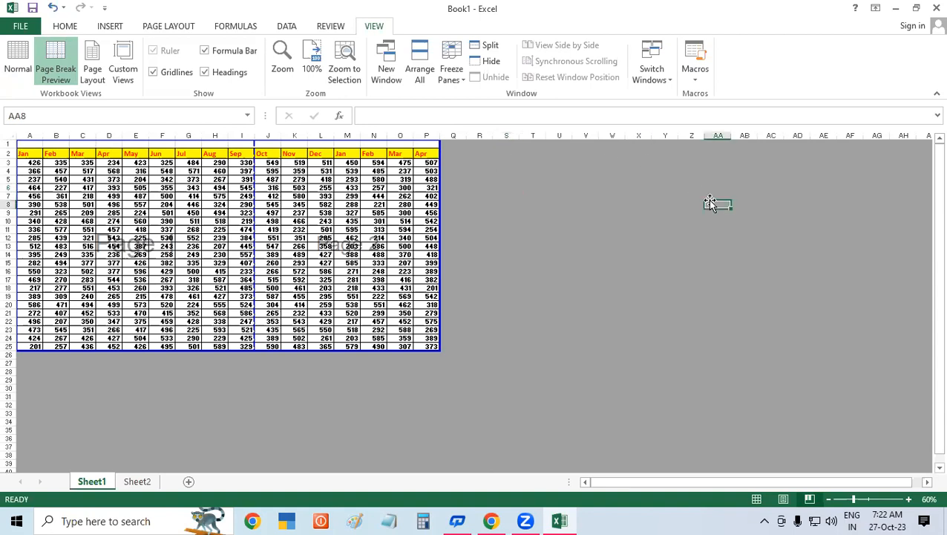
pyautogui.click(558, 246)
pyautogui.click(744, 196)
pyautogui.click(692, 295)
pyautogui.click(214, 388)
pyautogui.click(558, 341)
pyautogui.click(659, 248)
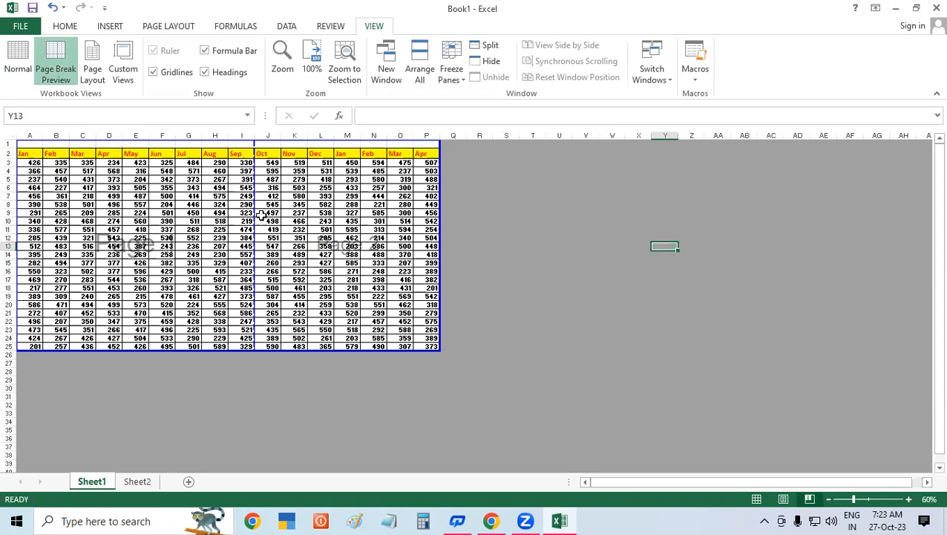
# Step: Return to Normal view and enter 4454 in cell R7 and 444555 in cell R8
pyautogui.click(20, 64)
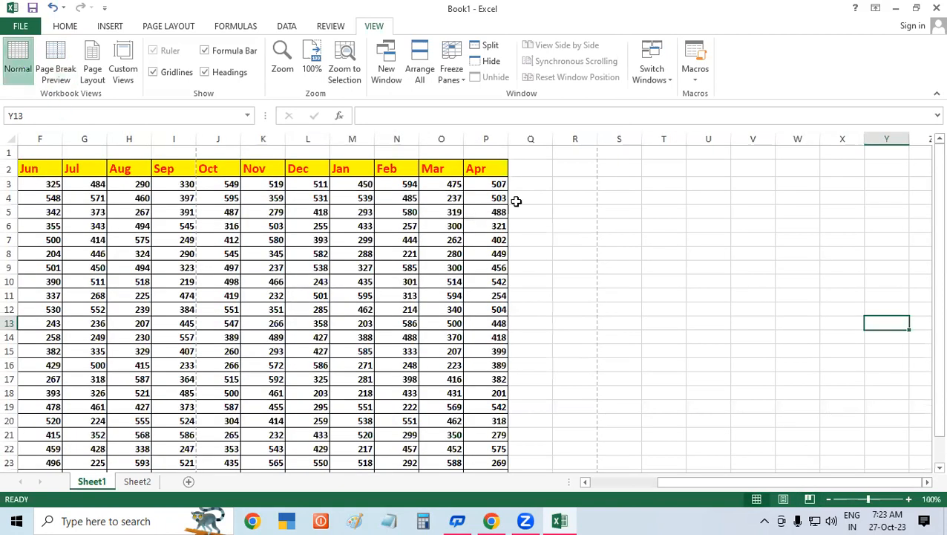
pyautogui.click(558, 238)
pyautogui.write('4454')
pyautogui.press('Return')
pyautogui.write('444555')
pyautogui.press('Return')
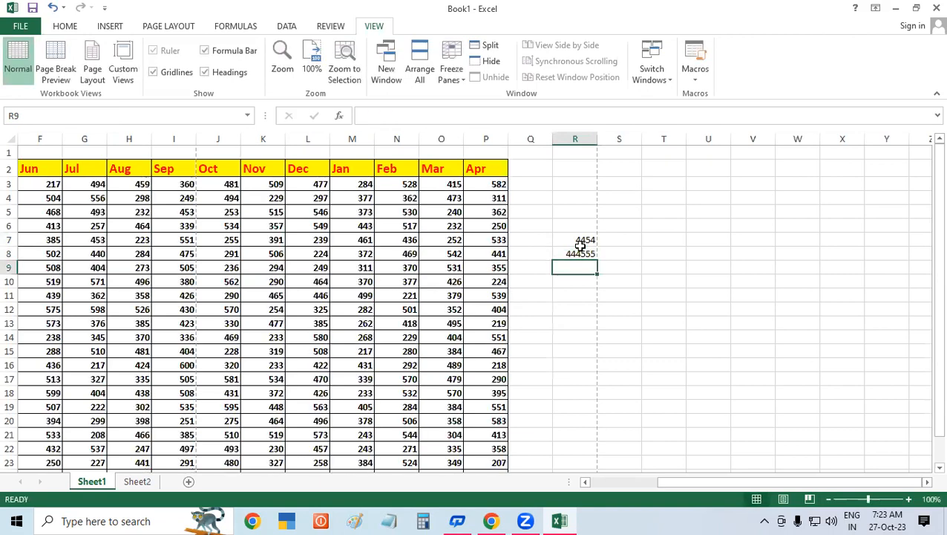
pyautogui.click(586, 312)
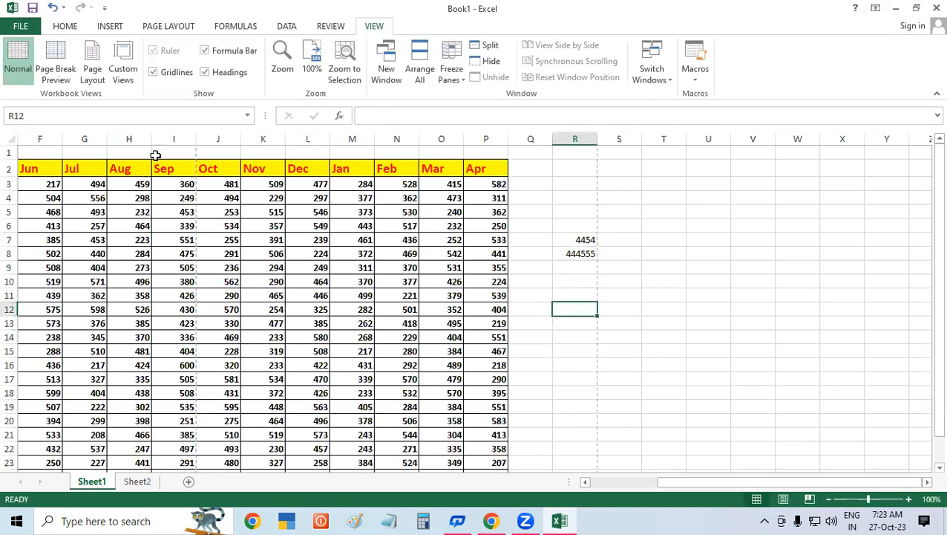
# Step: Check the page boundaries around the new column R entries in Page Break Preview, and return to Normal view
pyautogui.click(60, 71)
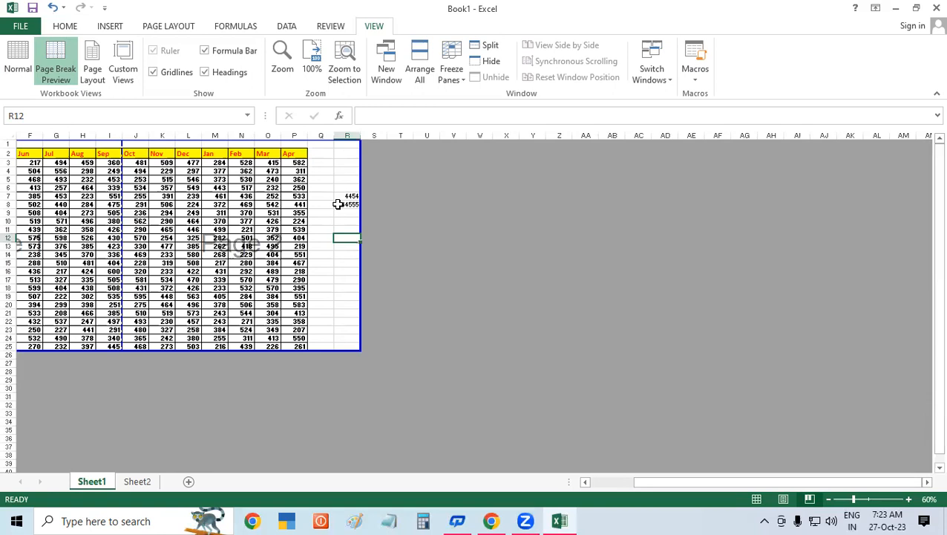
pyautogui.click(17, 60)
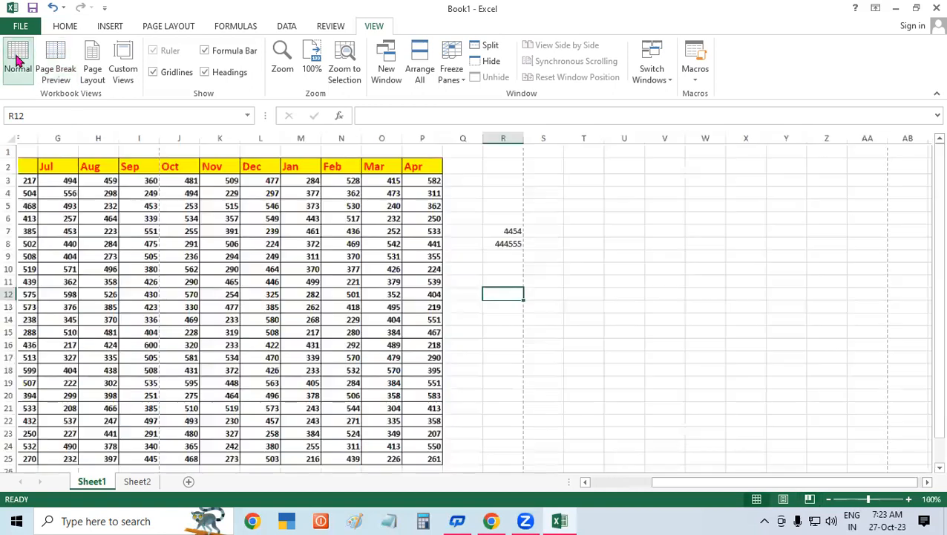
pyautogui.click(554, 196)
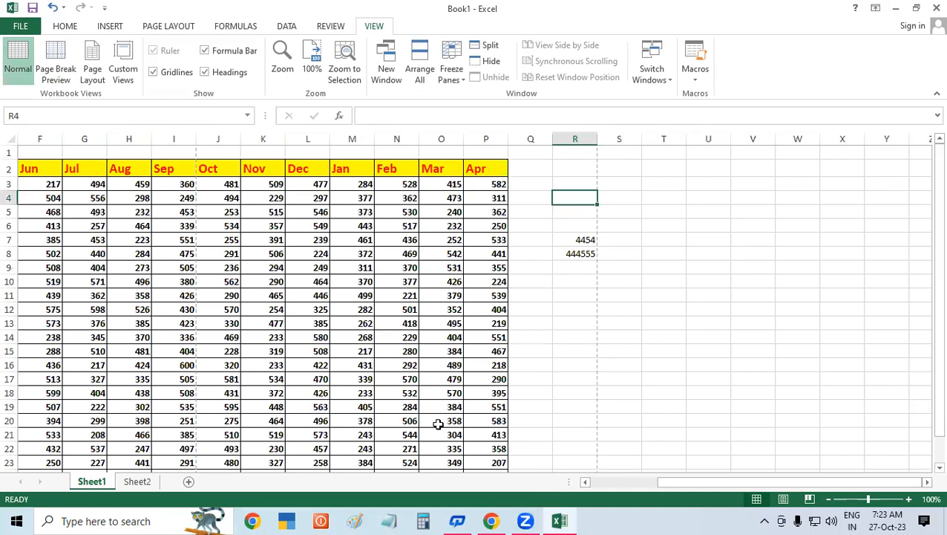
pyautogui.moveTo(672, 483); pyautogui.dragTo(594, 481)
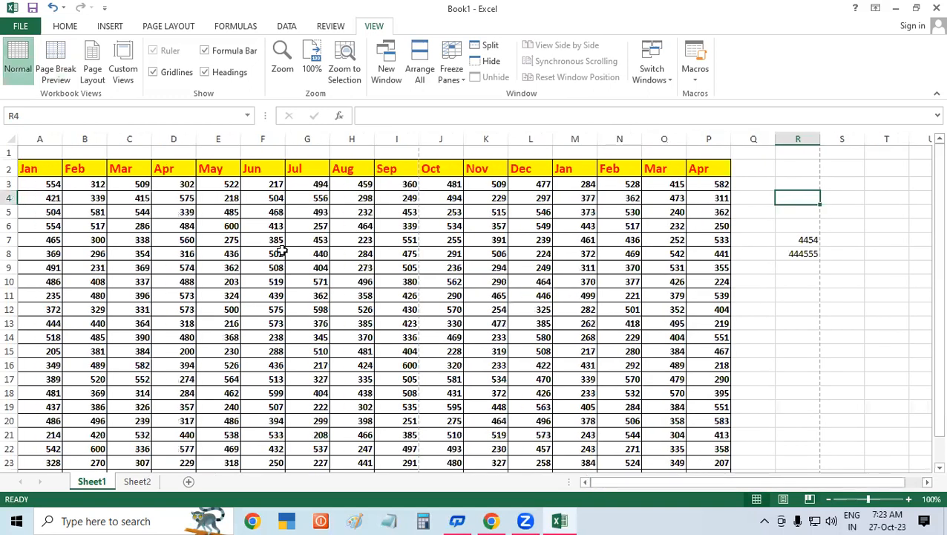
pyautogui.click(753, 168)
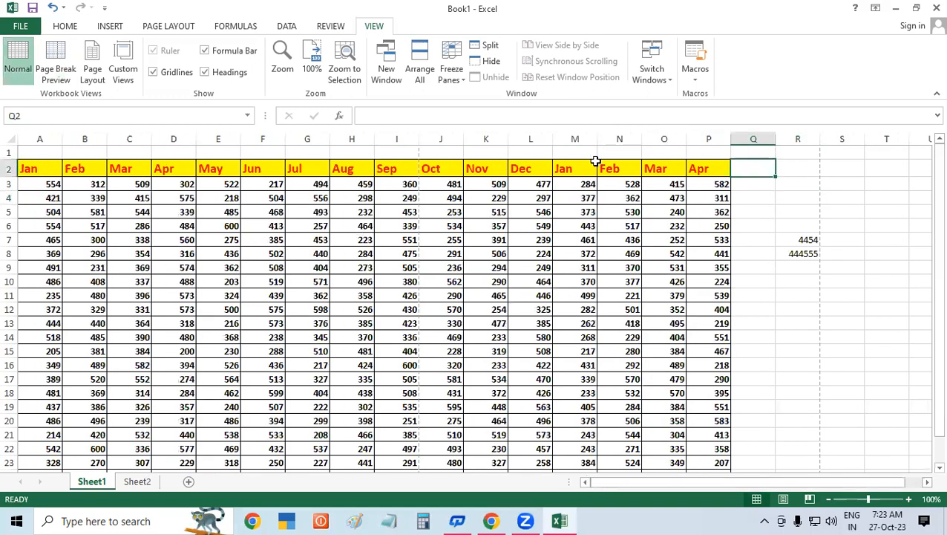
# Step: Look at the page setup's Breaks options without choosing one, and return to the workbook view options
pyautogui.click(151, 28)
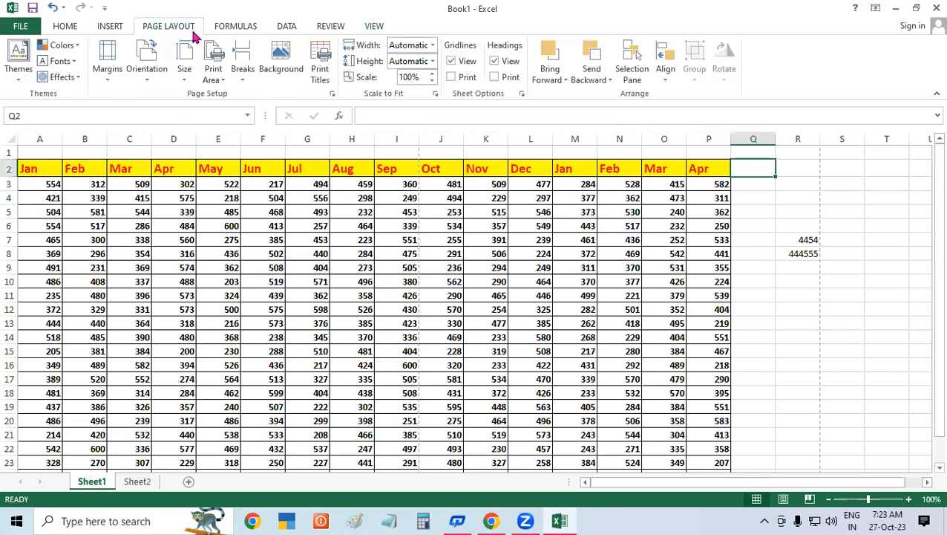
pyautogui.click(244, 80)
pyautogui.click(253, 273)
pyautogui.click(385, 30)
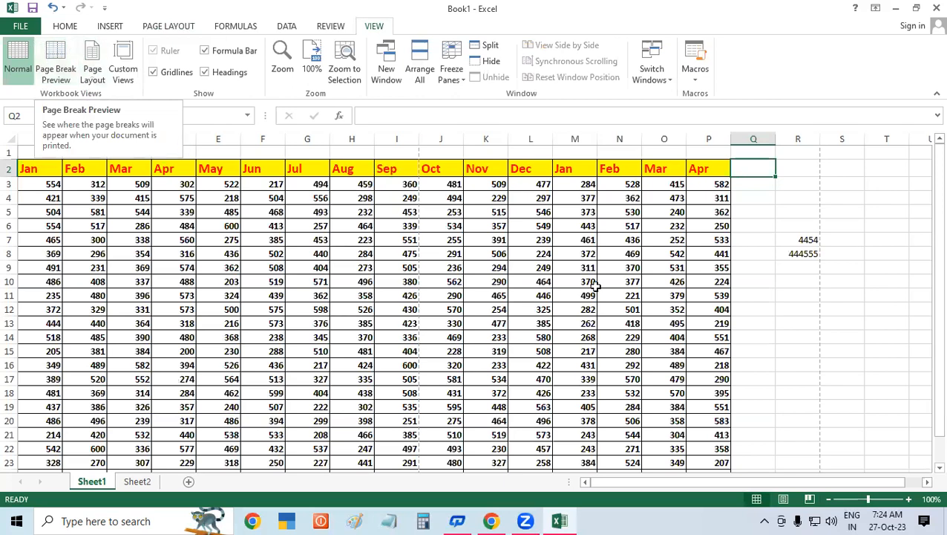
# Step: Examine how the table is split across pages in Page Layout view, and return to Normal view
pyautogui.click(781, 265)
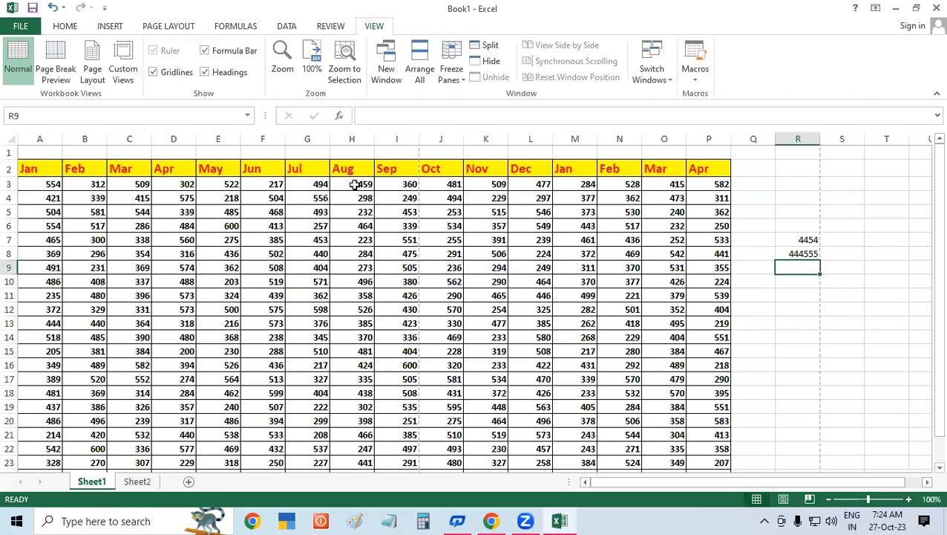
pyautogui.click(91, 72)
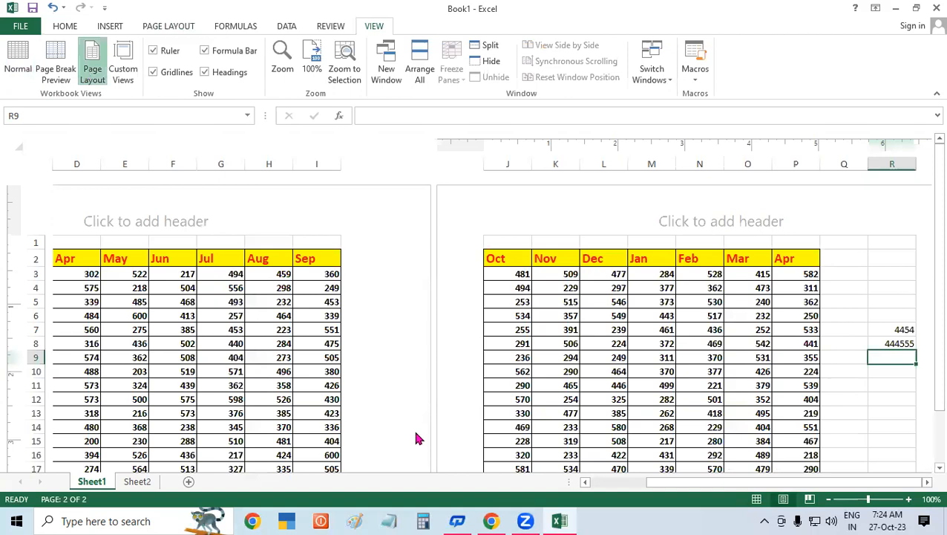
pyautogui.moveTo(672, 488); pyautogui.dragTo(620, 499)
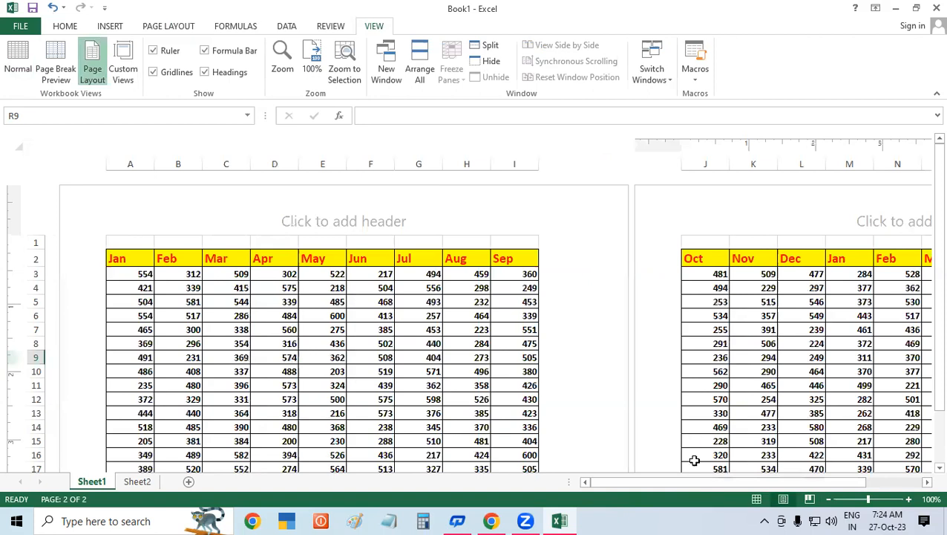
pyautogui.moveTo(611, 484); pyautogui.dragTo(876, 481)
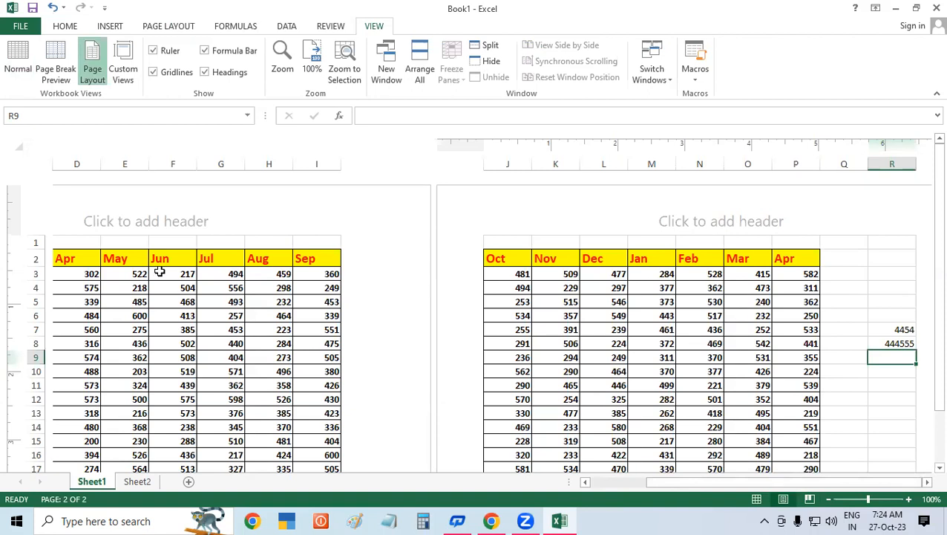
pyautogui.click(14, 61)
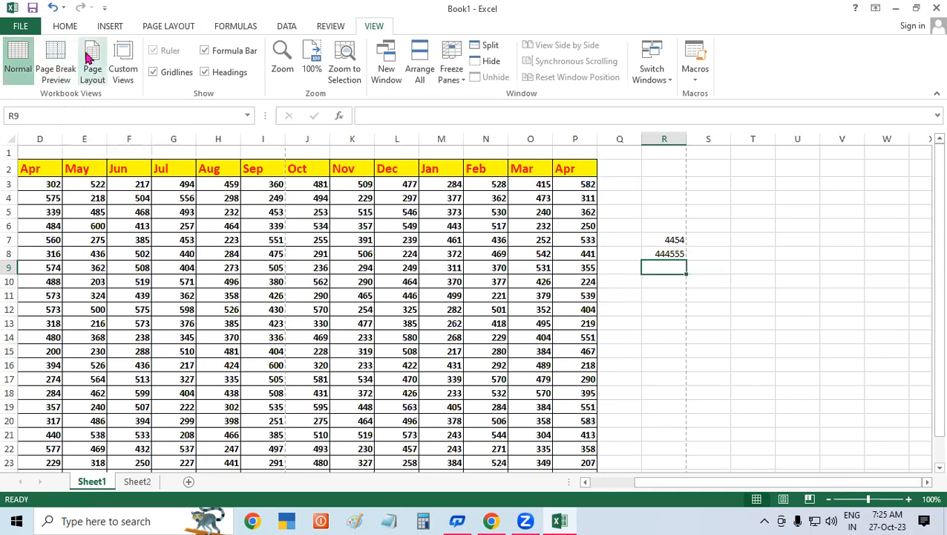
pyautogui.click(512, 256)
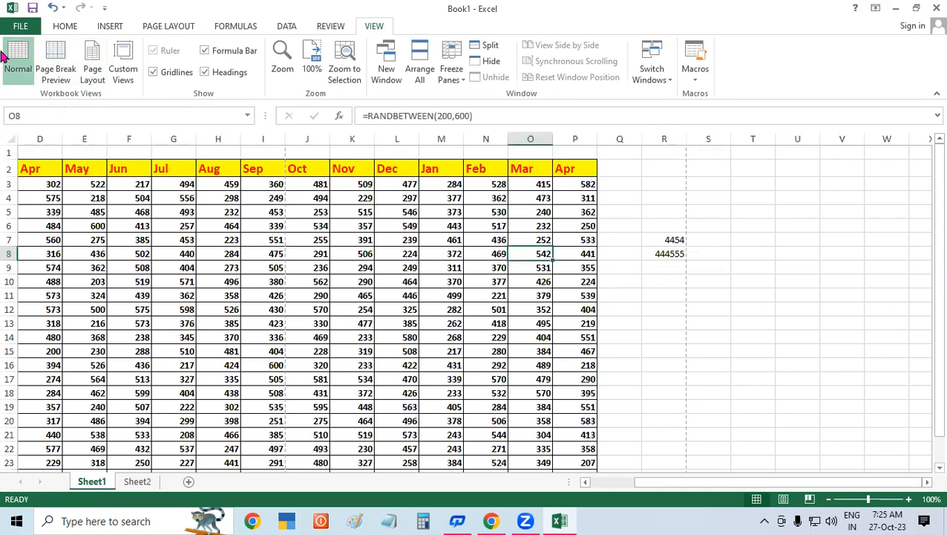
pyautogui.click(639, 185)
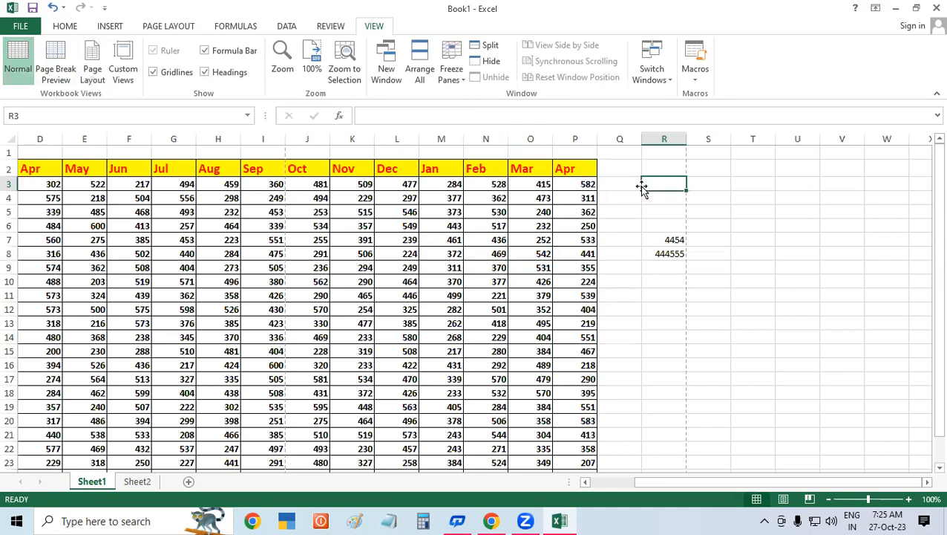
pyautogui.click(666, 311)
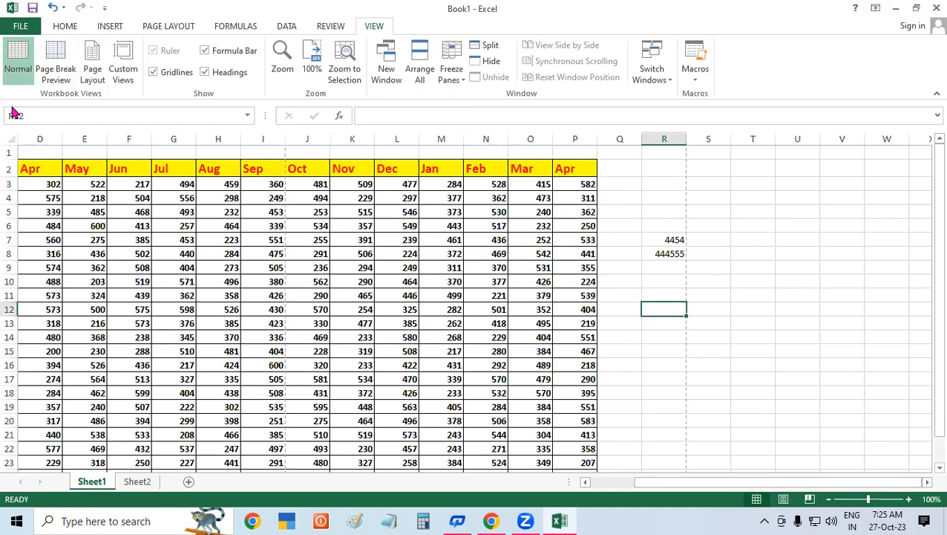
pyautogui.click(613, 183)
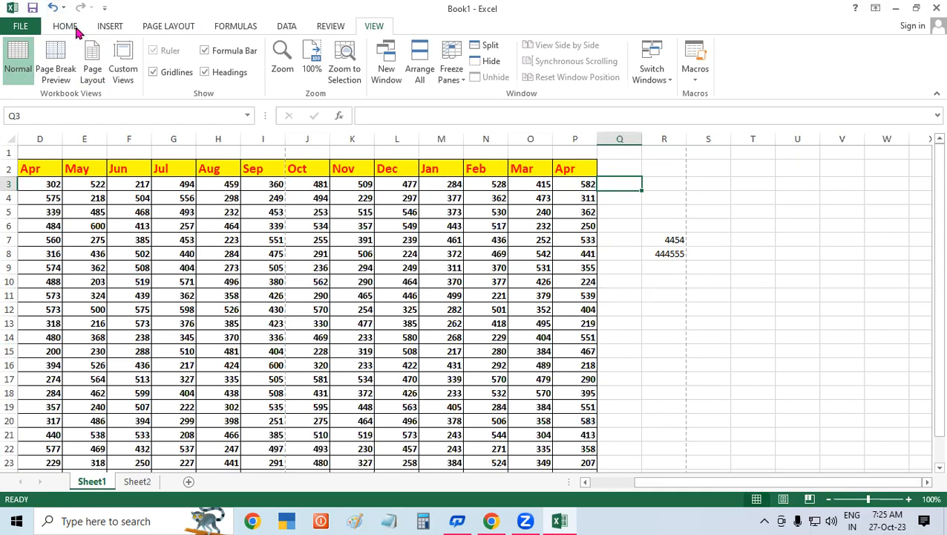
pyautogui.click(530, 264)
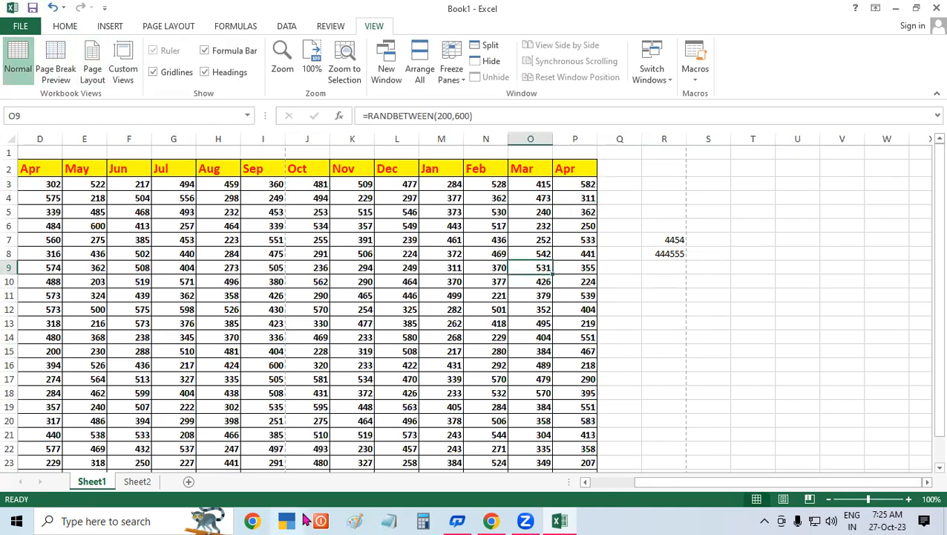
pyautogui.click(645, 334)
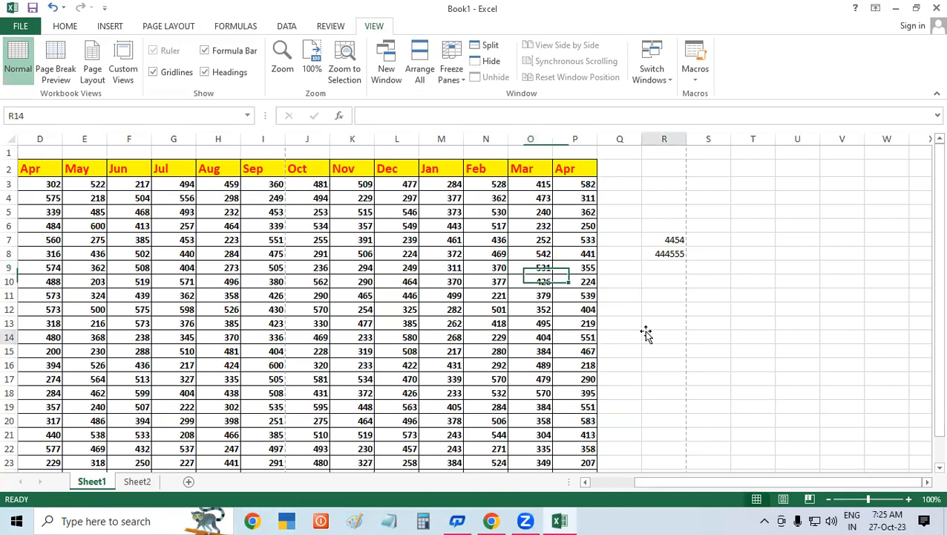
pyautogui.click(765, 241)
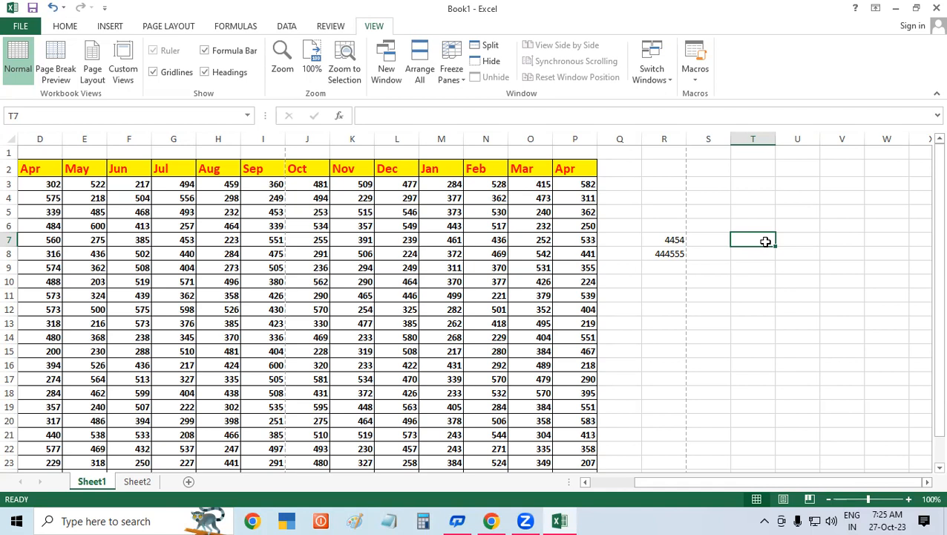
# Step: On Sheet2, enter the sample text rerer in cell E6 and er in cell E9
pyautogui.click(141, 482)
pyautogui.click(203, 219)
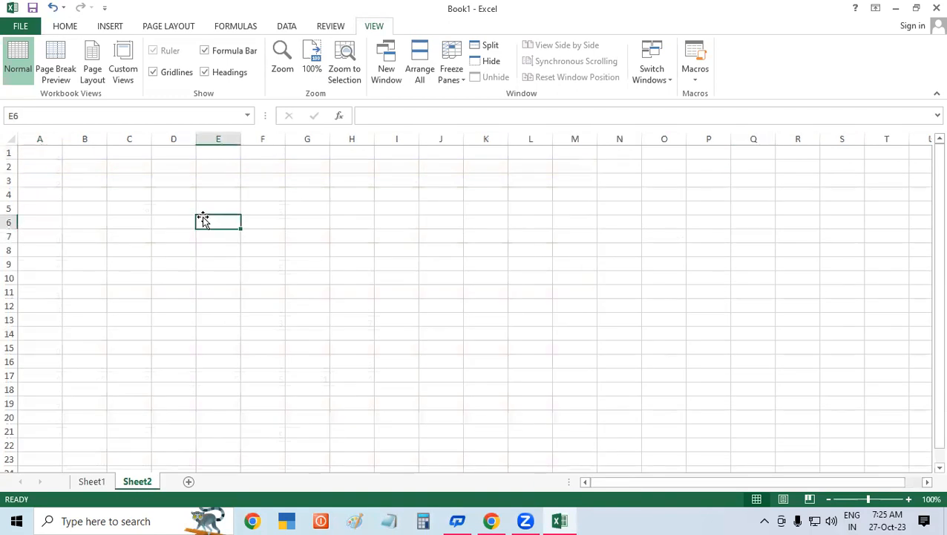
pyautogui.write('rerer')
pyautogui.click(201, 262)
pyautogui.write('er')
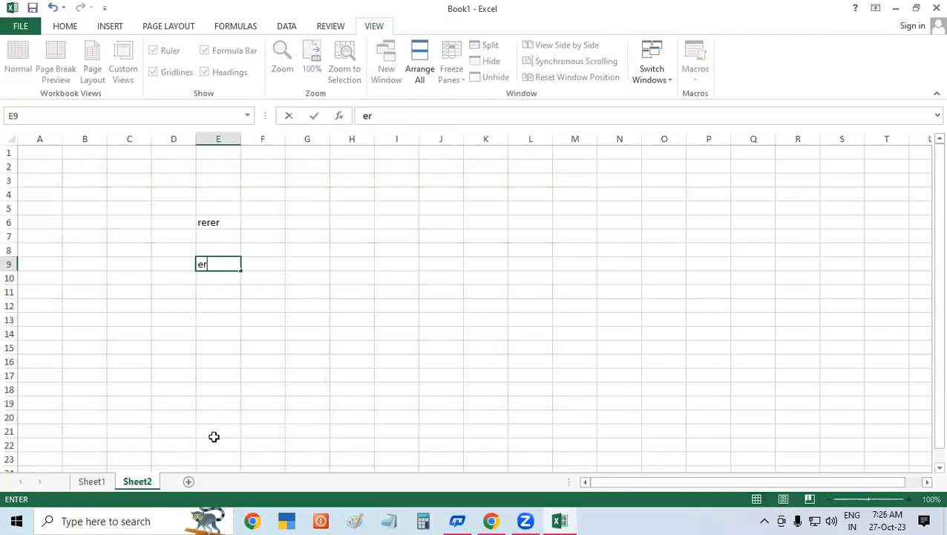
pyautogui.click(239, 357)
# Step: Add a new worksheet after Sheet2 and enter erer in its cell G8
pyautogui.click(189, 481)
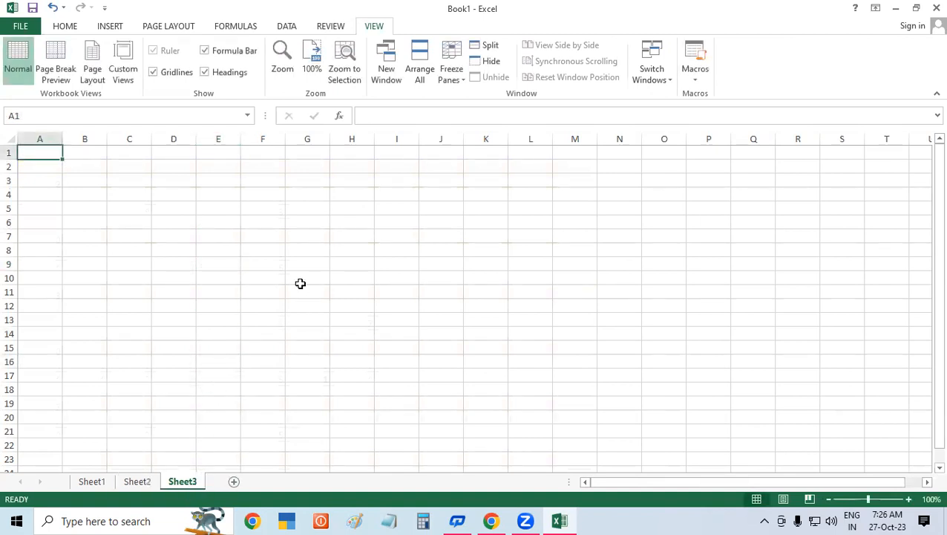
pyautogui.click(291, 253)
pyautogui.write('erer')
pyautogui.click(265, 346)
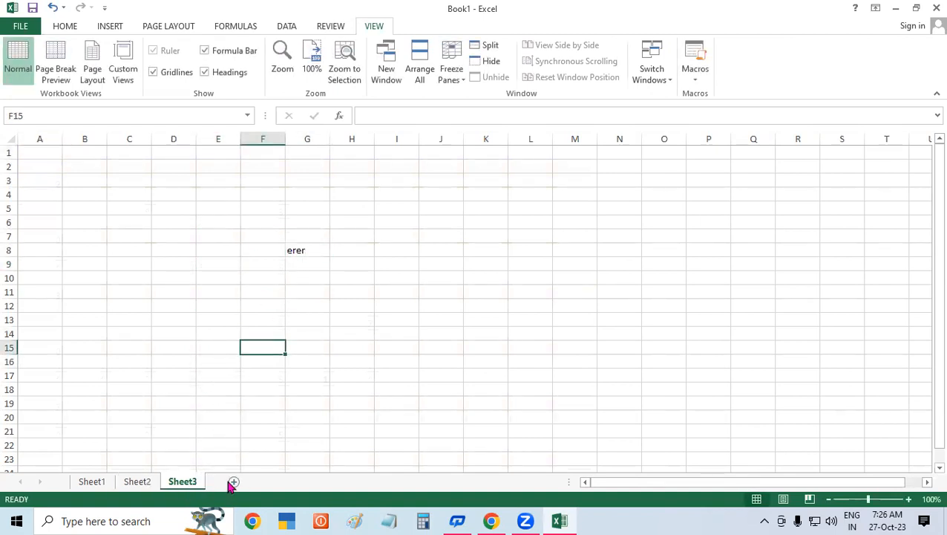
# Step: Add another worksheet after Sheet3 and enter ere in its cell C6
pyautogui.click(233, 481)
pyautogui.click(123, 220)
pyautogui.write('ere')
pyautogui.click(212, 316)
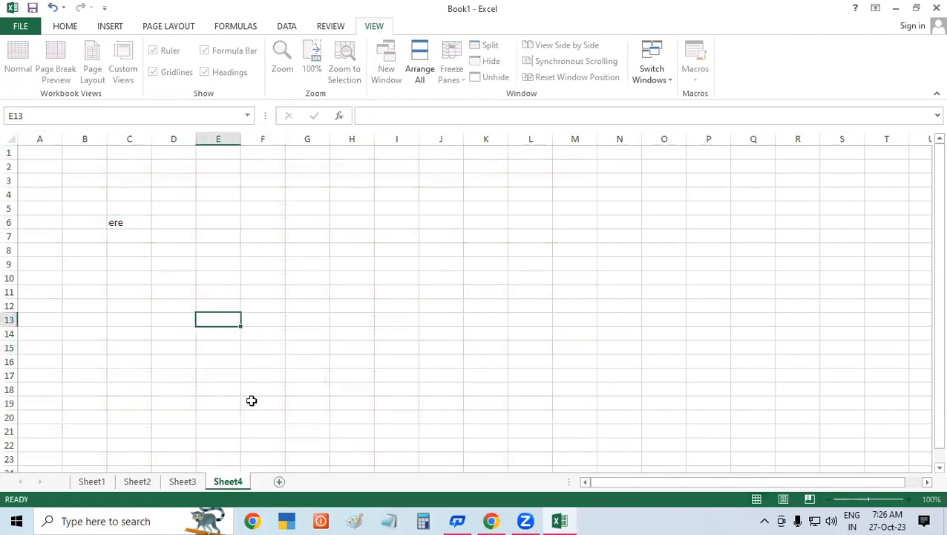
# Step: Add a worksheet after Sheet4 and enter erere in its cell F8
pyautogui.click(279, 481)
pyautogui.click(251, 252)
pyautogui.write('erere')
pyautogui.click(323, 316)
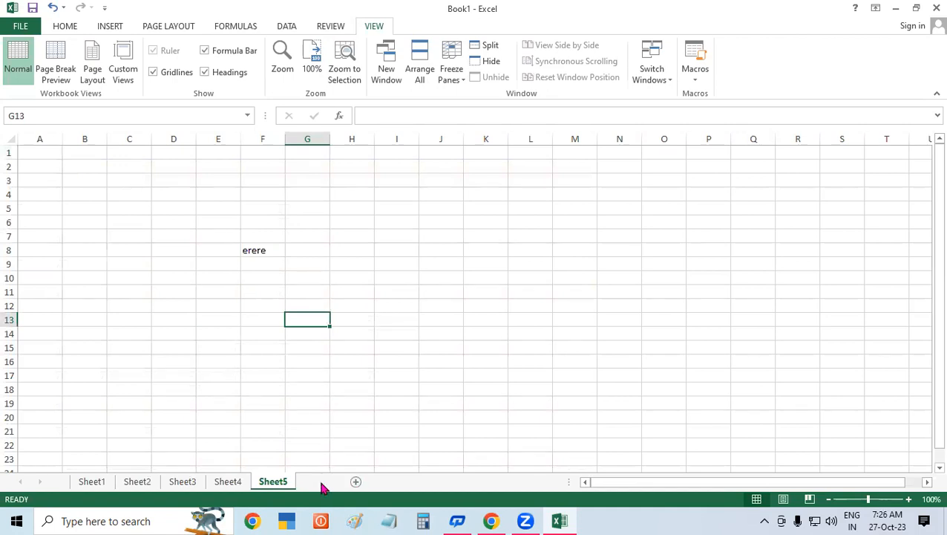
# Step: Add eight more blank worksheets after Sheet5, up to Sheet13, and select cell D3 on the last one
pyautogui.click(323, 482)
pyautogui.click(369, 482)
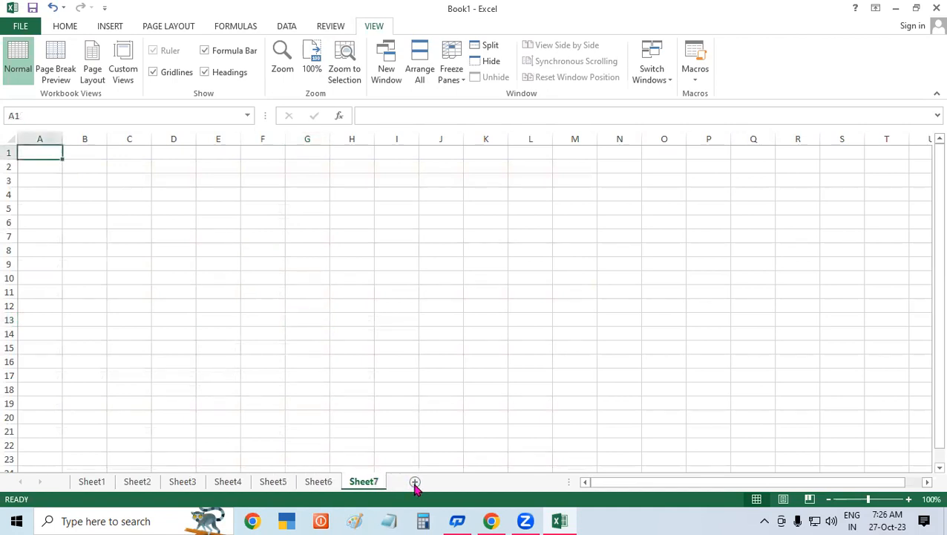
pyautogui.click(415, 482)
pyautogui.click(496, 482)
pyautogui.click(504, 482)
pyautogui.click(509, 481)
pyautogui.click(515, 482)
pyautogui.click(520, 482)
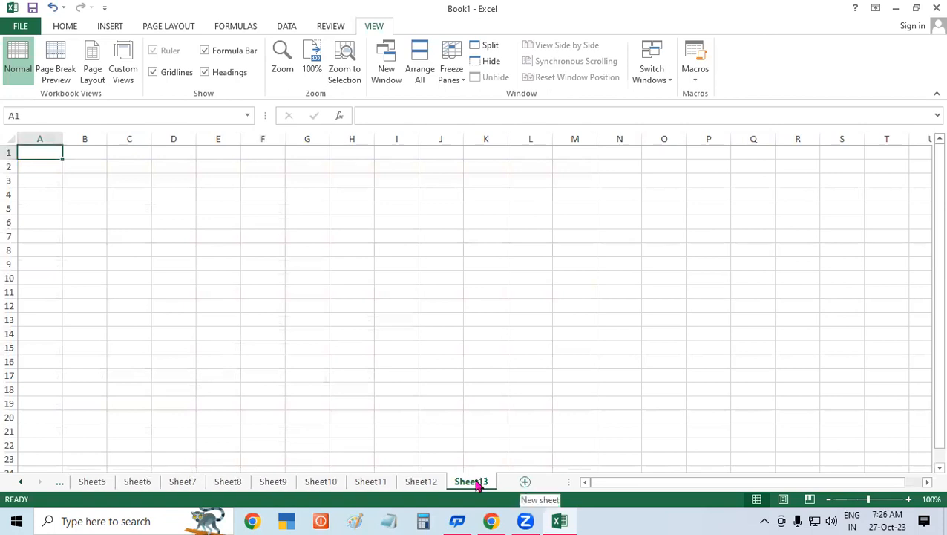
pyautogui.click(156, 186)
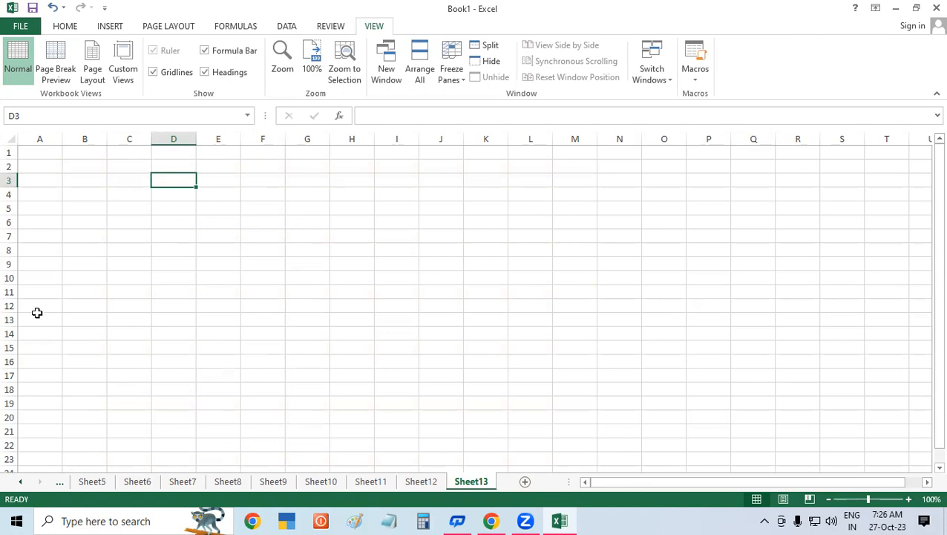
# Step: Go from the last worksheet back to the monthly table on Sheet1
pyautogui.click(21, 482)
pyautogui.click(21, 481)
pyautogui.click(21, 481)
pyautogui.click(20, 481)
pyautogui.click(77, 482)
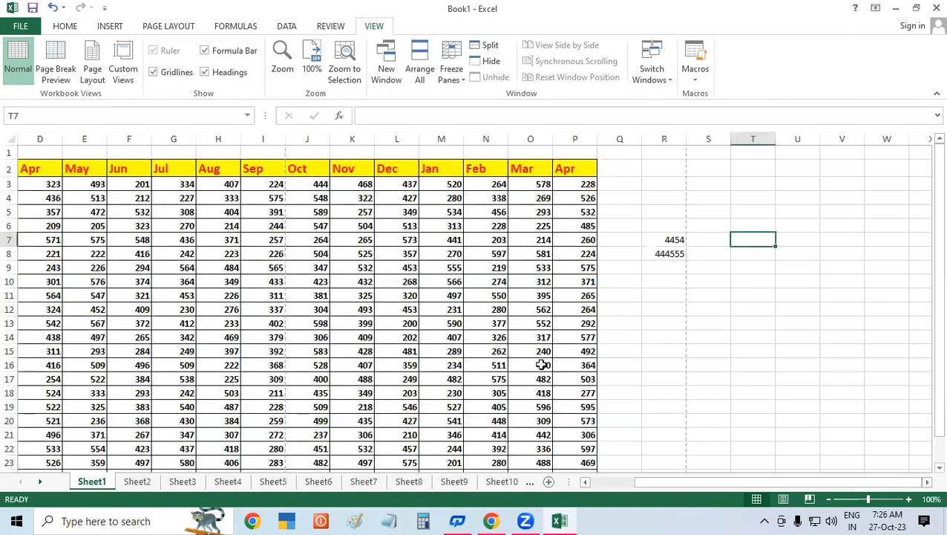
# Step: Find Sheet13 at the end of the workbook's sheets and open it
pyautogui.click(40, 482)
pyautogui.click(40, 482)
pyautogui.click(40, 482)
pyautogui.click(42, 482)
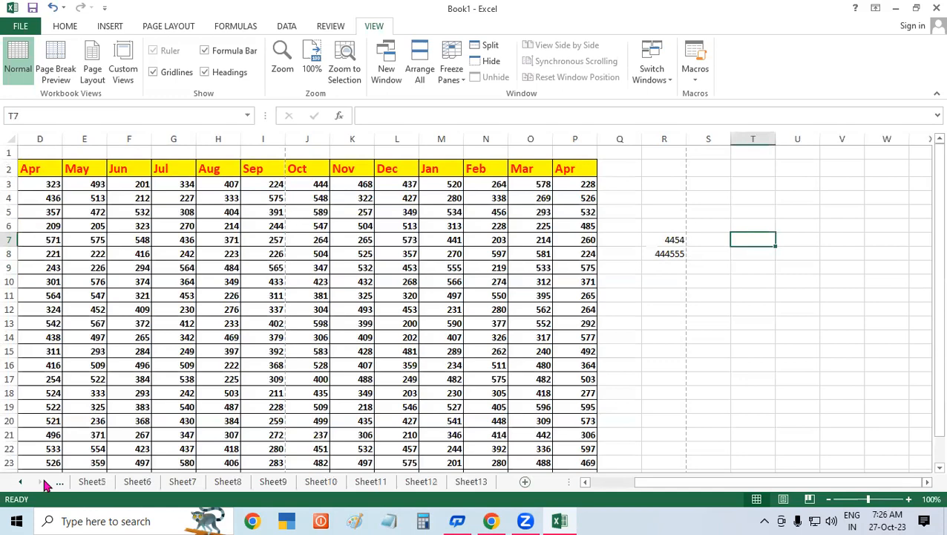
pyautogui.click(477, 482)
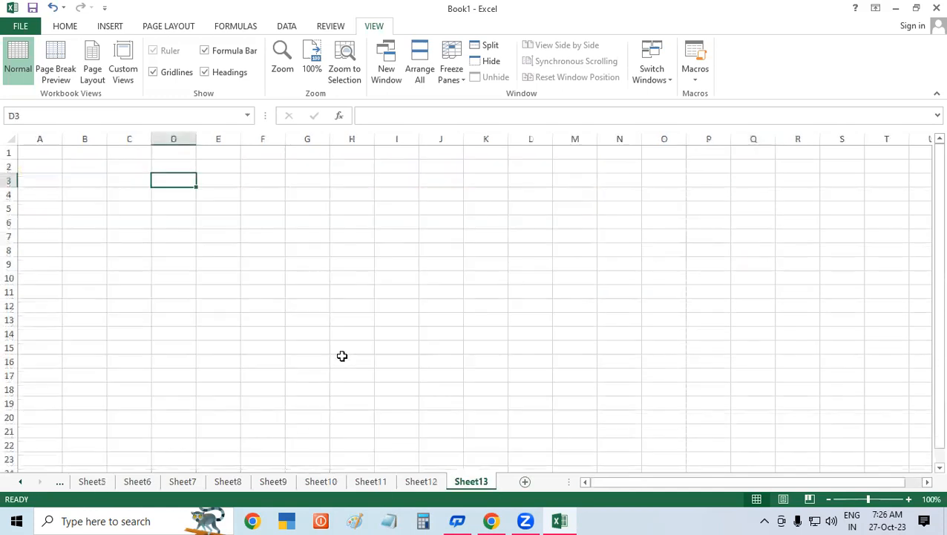
# Step: Bring the first sheets of the workbook back into reach and reopen Sheet1 with its monthly table
pyautogui.click(20, 481)
pyautogui.click(20, 482)
pyautogui.click(20, 482)
pyautogui.click(20, 482)
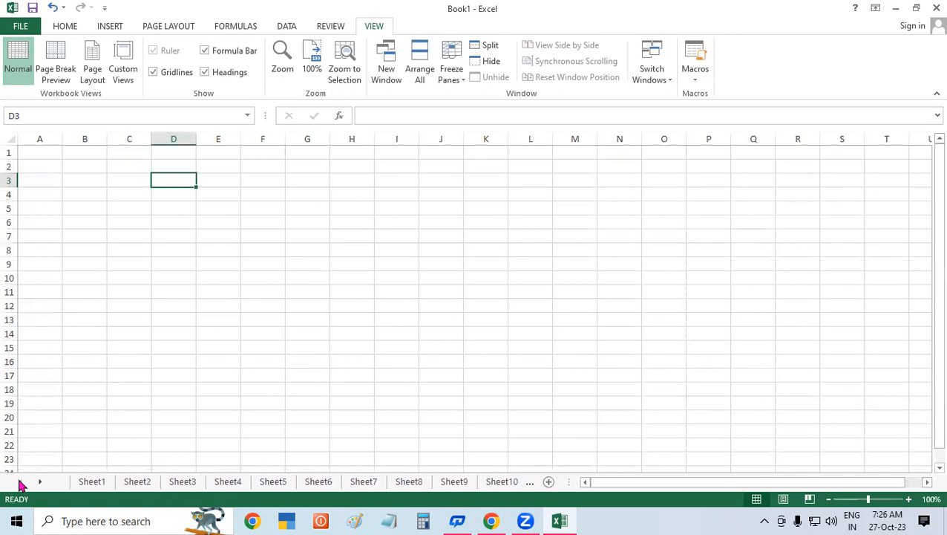
pyautogui.click(375, 196)
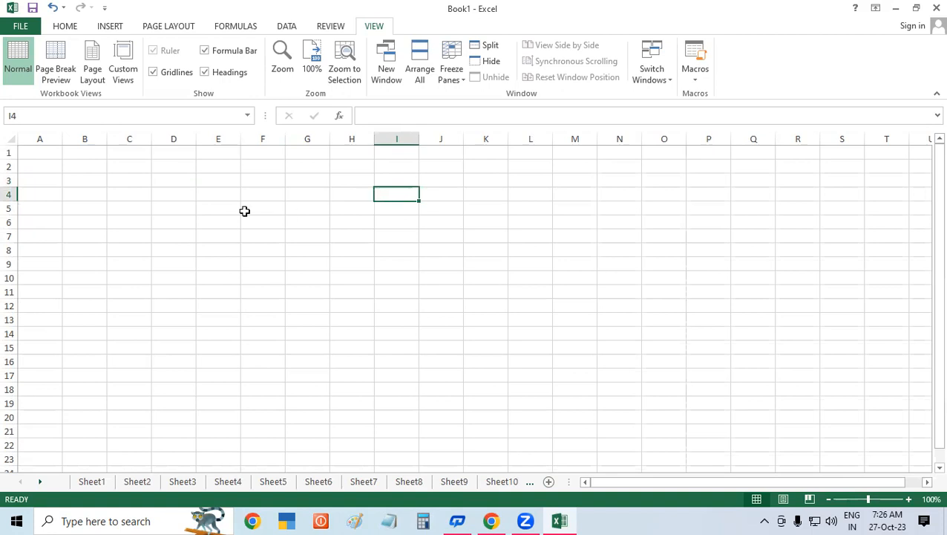
pyautogui.click(220, 208)
pyautogui.click(58, 205)
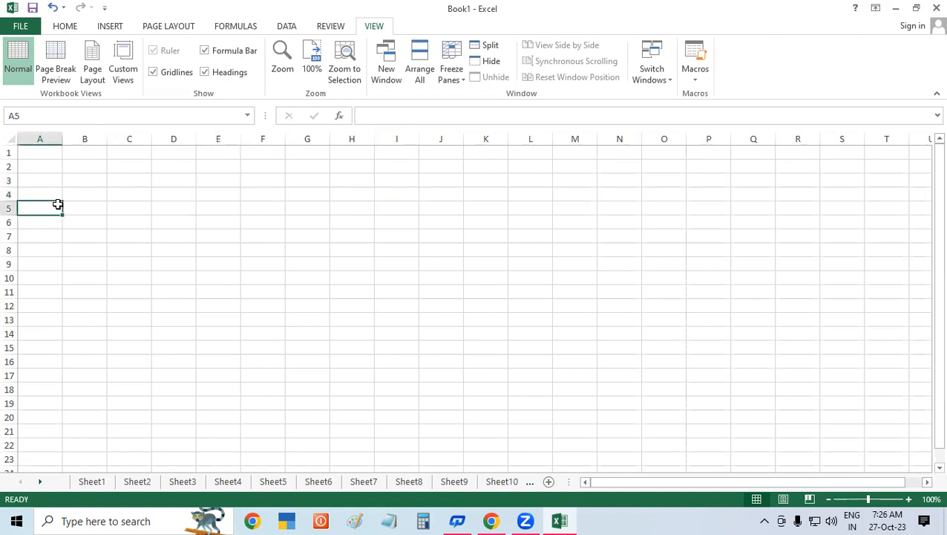
pyautogui.click(109, 483)
pyautogui.scroll(-1, 111, 312)
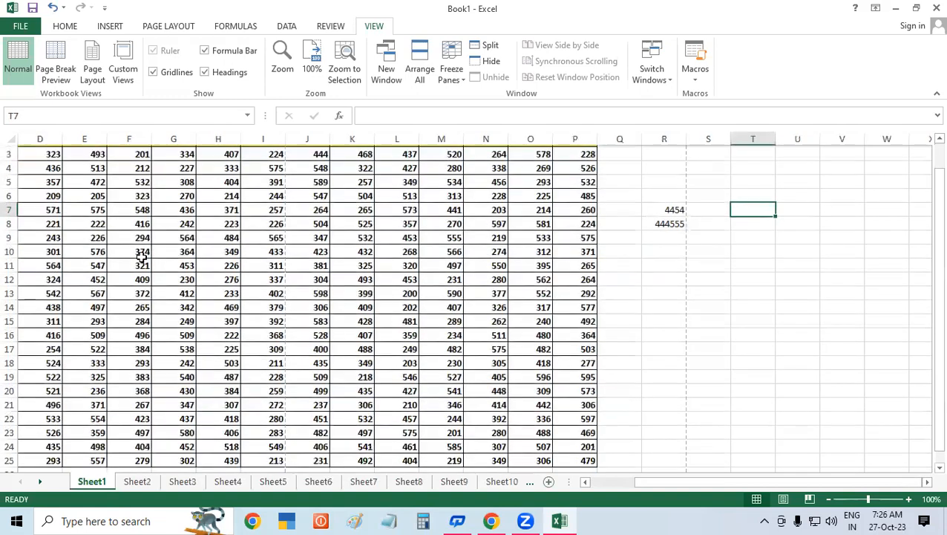
pyautogui.scroll(1, 37, 342)
# Step: With the Apr header cell D2 selected, save a custom view named s1, including print settings and hidden rows, columns and filter settings
pyautogui.click(46, 174)
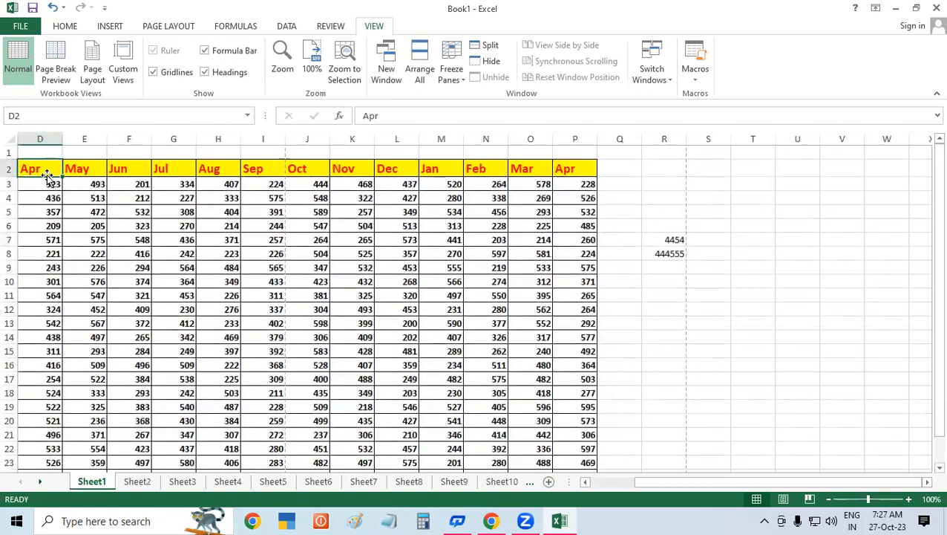
pyautogui.click(124, 62)
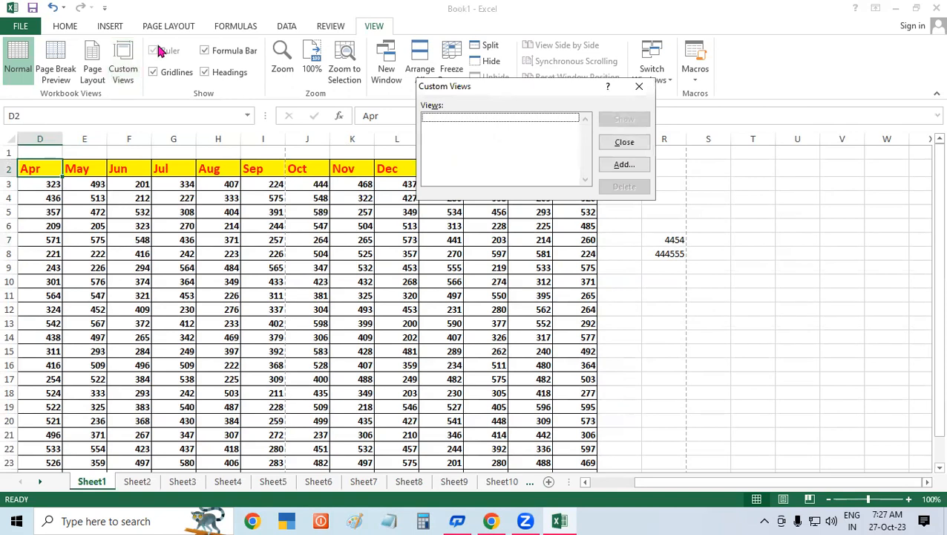
pyautogui.moveTo(513, 86); pyautogui.dragTo(628, 111)
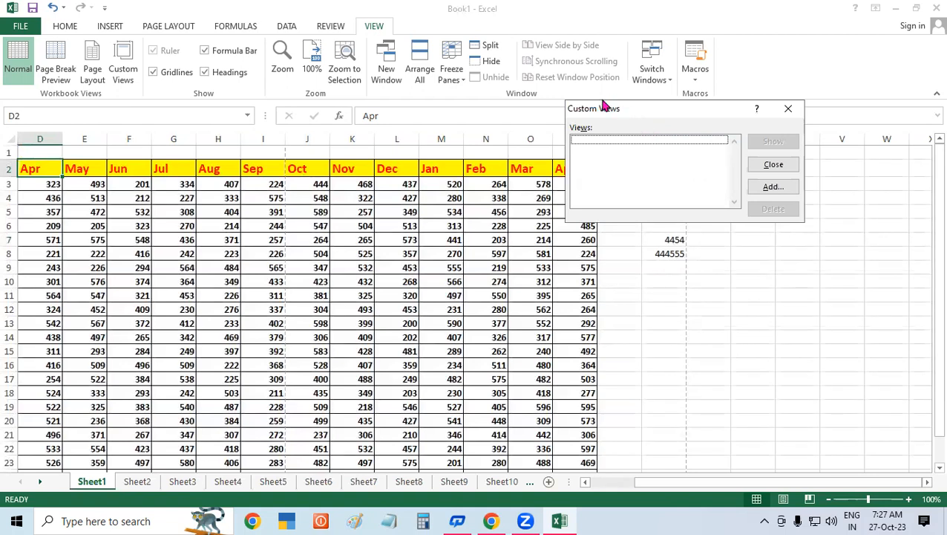
pyautogui.click(772, 186)
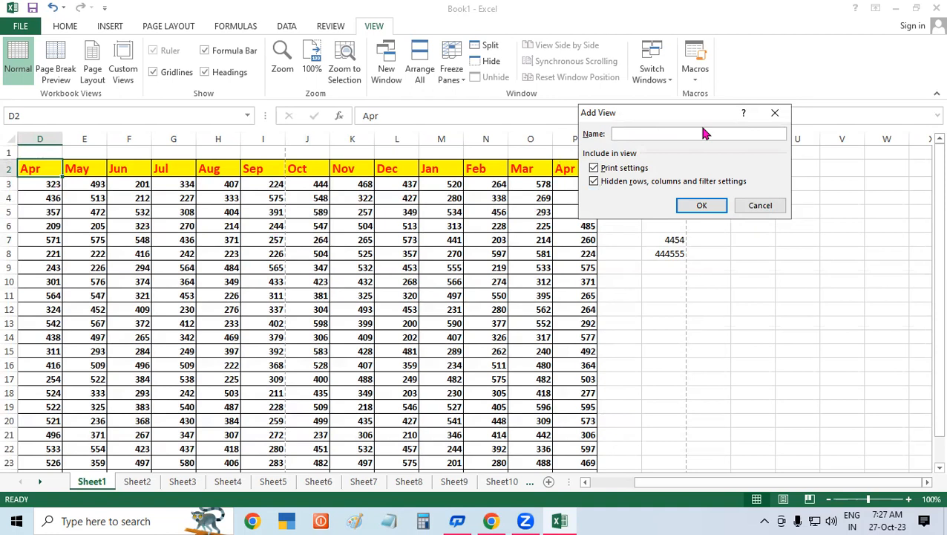
pyautogui.write('s1')
pyautogui.click(702, 208)
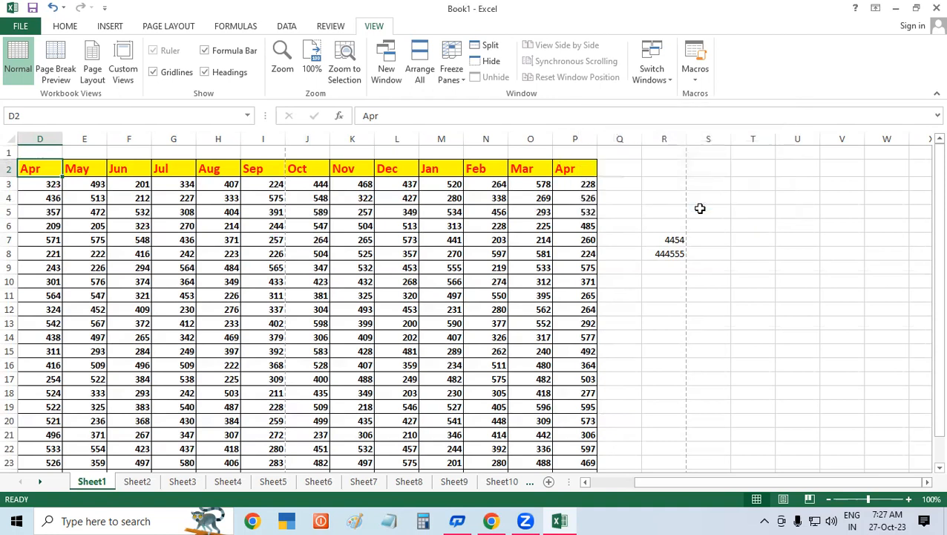
# Step: Leave the table on Sheet1 by opening Sheet7 and moving on to Sheet5
pyautogui.click(496, 253)
pyautogui.click(364, 482)
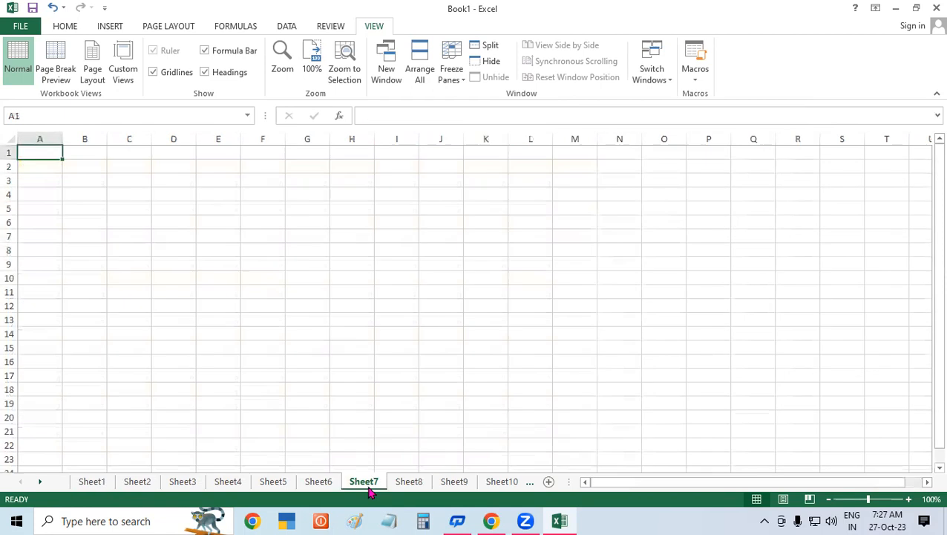
pyautogui.click(301, 483)
pyautogui.click(285, 482)
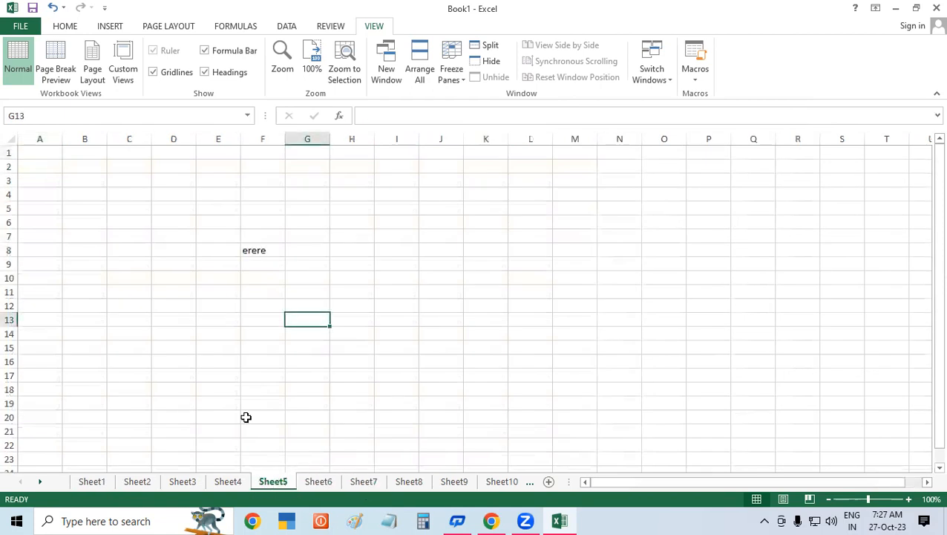
# Step: With cell F8 on Sheet5 selected, save a custom view named s5, including print settings and hidden rows, columns and filter settings
pyautogui.click(255, 248)
pyautogui.click(125, 67)
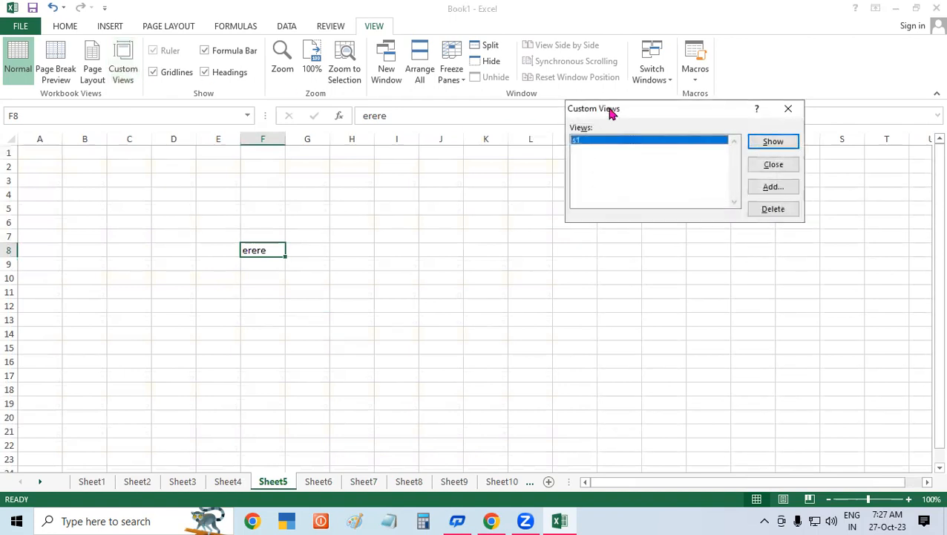
pyautogui.click(773, 187)
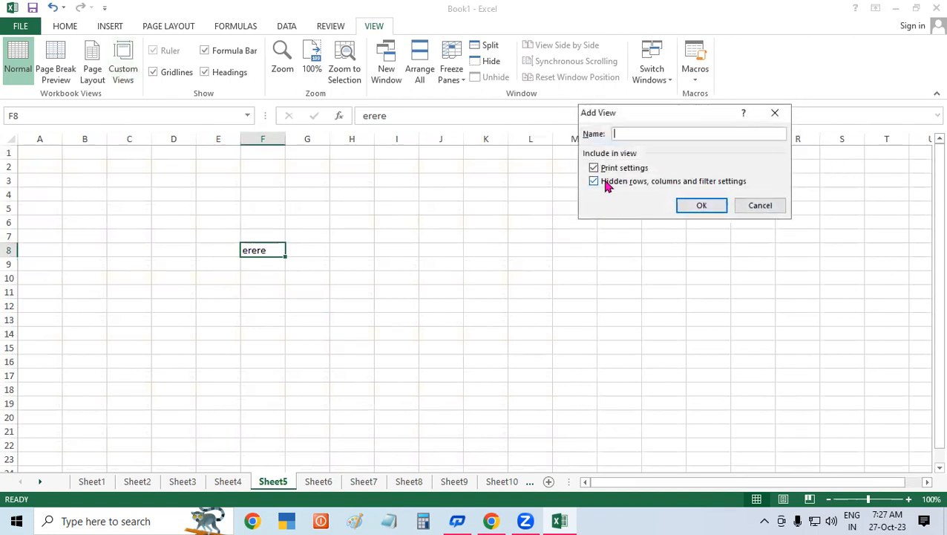
pyautogui.write('s5')
pyautogui.click(702, 208)
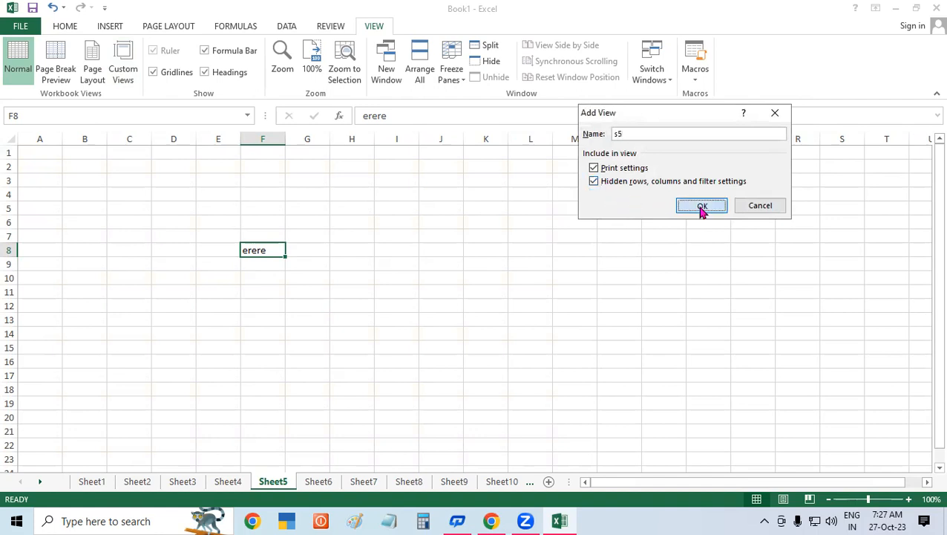
pyautogui.click(415, 346)
# Step: Move to Sheet10 and return to Sheet5 from there by showing the custom view s5
pyautogui.click(510, 483)
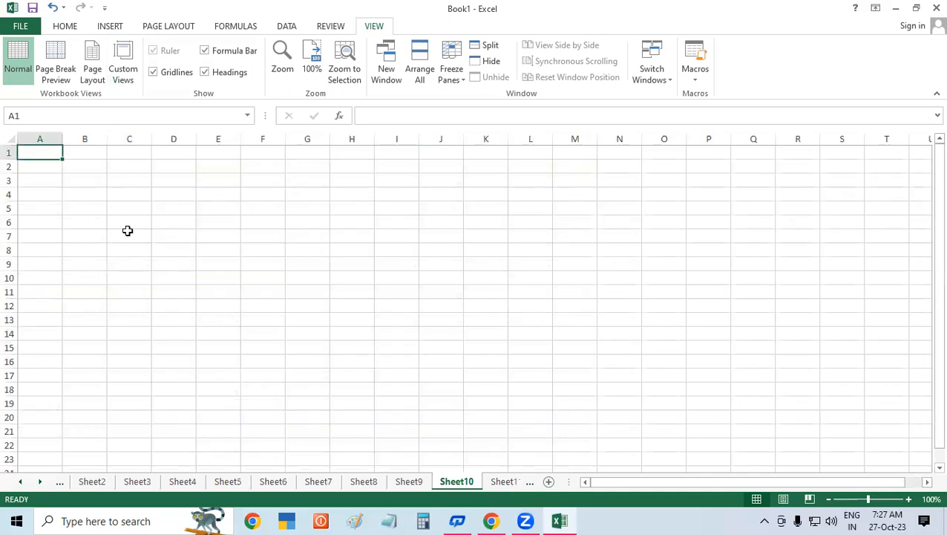
pyautogui.click(123, 70)
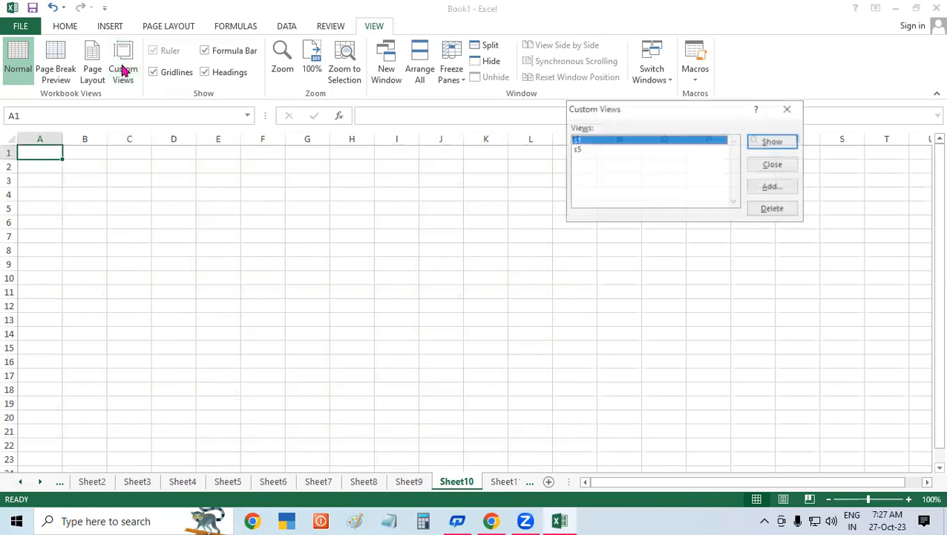
pyautogui.click(580, 150)
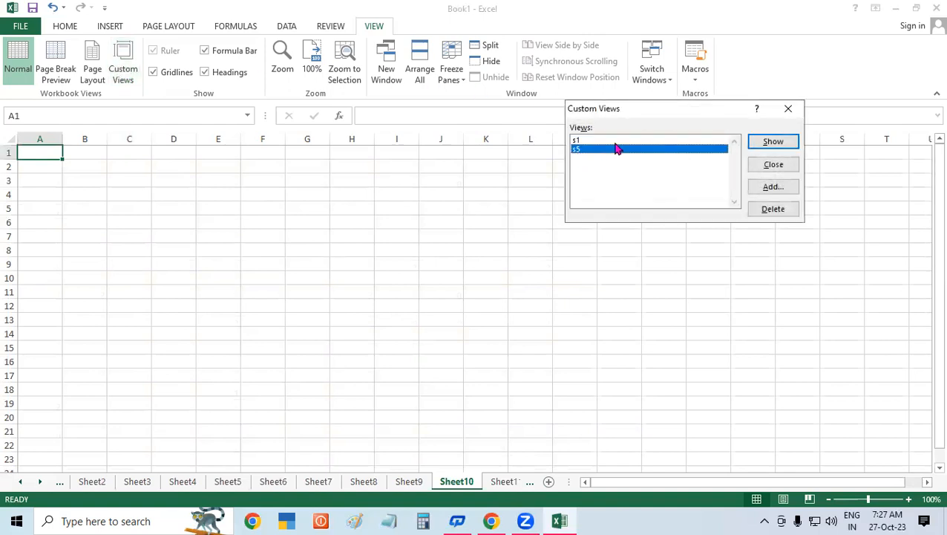
pyautogui.click(773, 141)
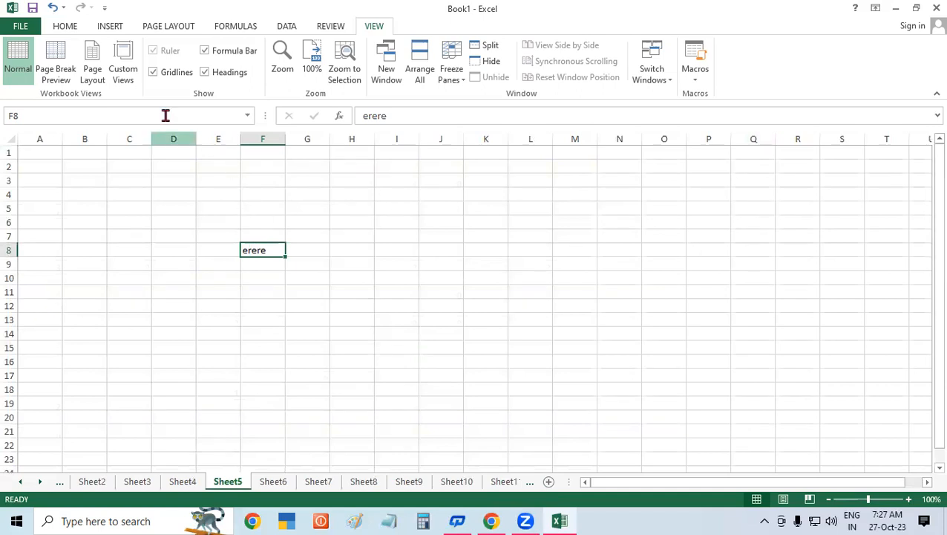
# Step: Return to the monthly table on Sheet1 by showing the custom view s1, and select empty cell U10 beside it
pyautogui.click(127, 58)
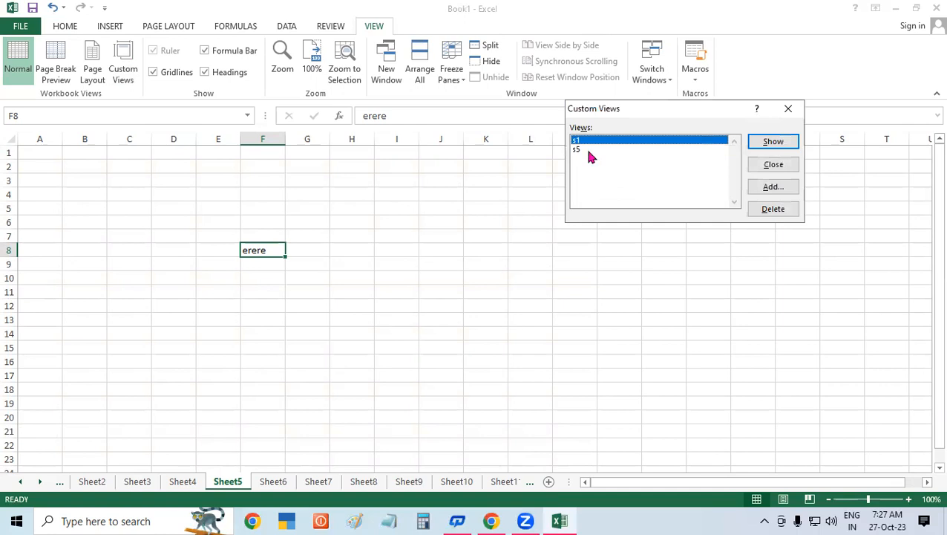
pyautogui.click(784, 141)
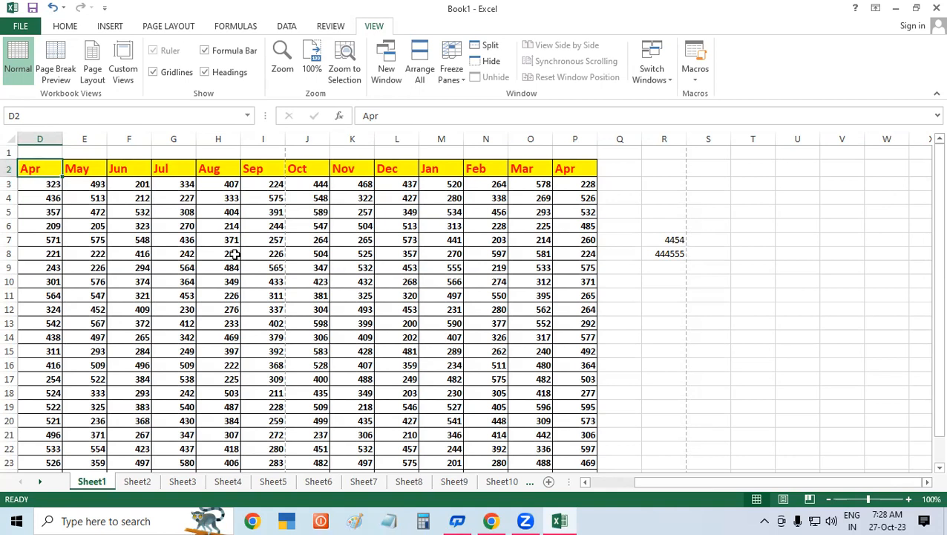
pyautogui.click(787, 282)
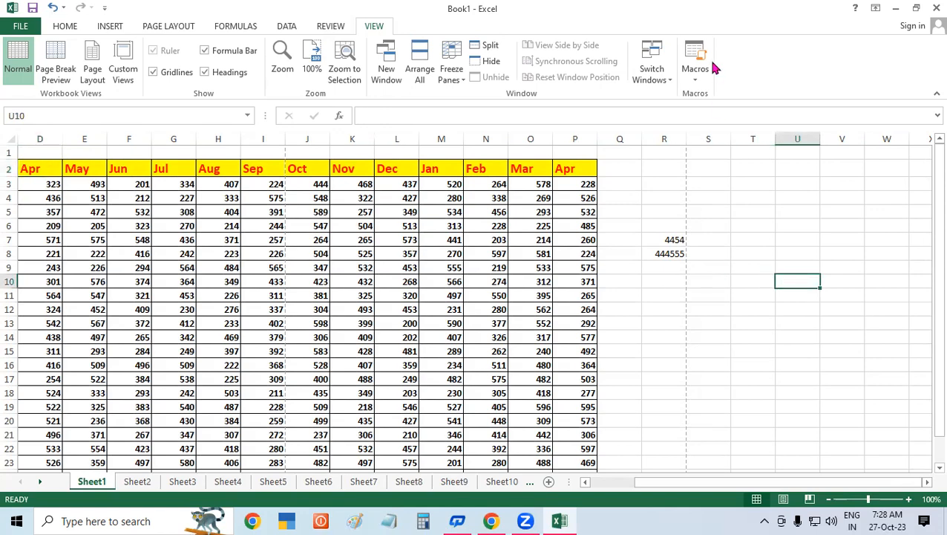
pyautogui.hotkey('alt', 'F11')
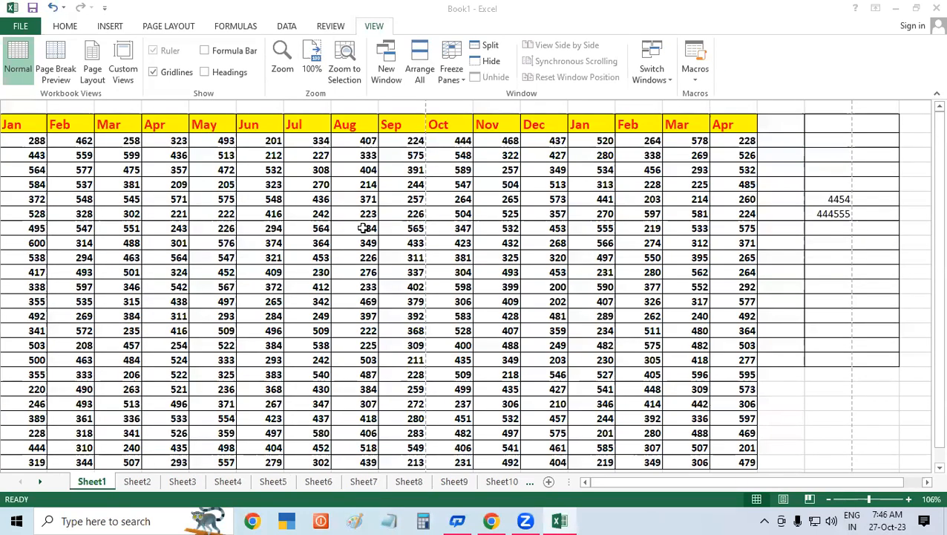
# Step: Turn on the display of the formula bar and the row and column headings for the Sheet1 table
pyautogui.click(493, 223)
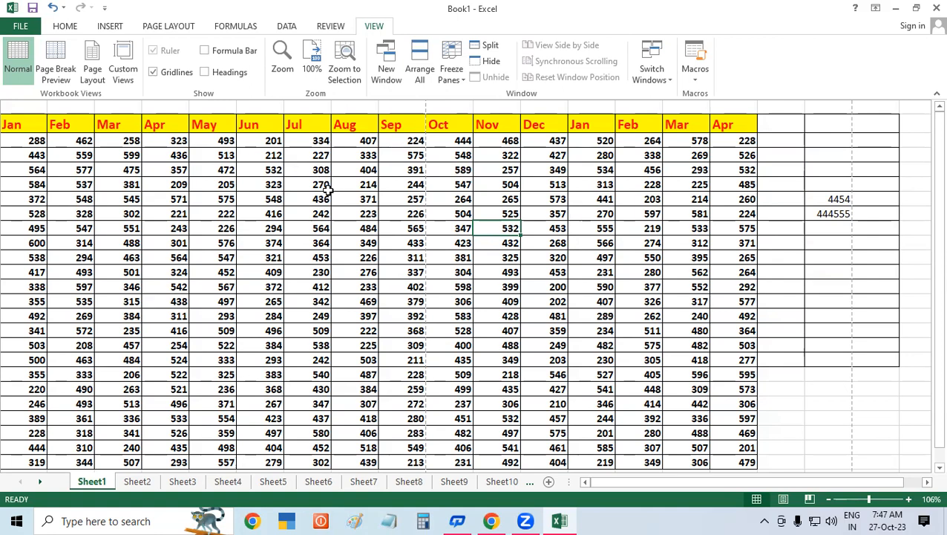
pyautogui.scroll(-1, 351, 187)
pyautogui.scroll(1, 351, 187)
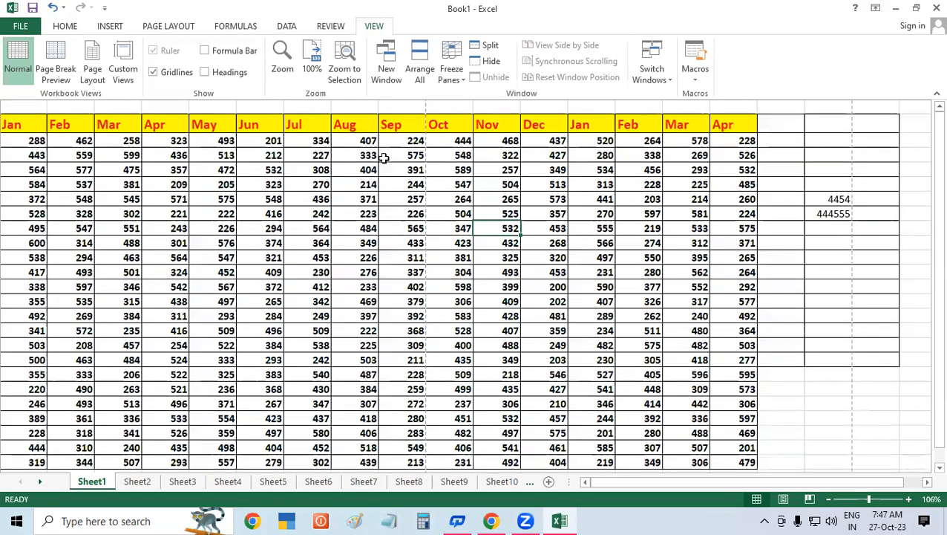
pyautogui.click(205, 51)
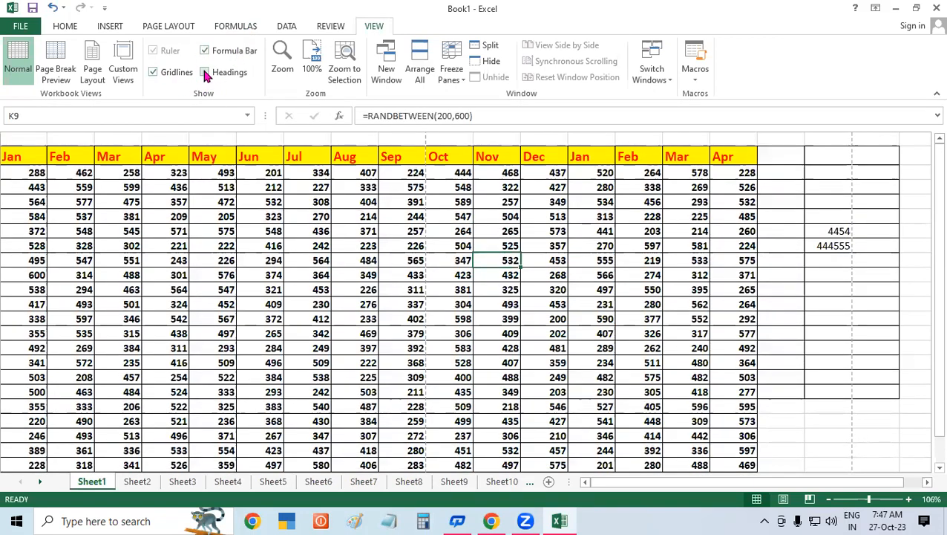
pyautogui.click(204, 72)
pyautogui.click(454, 258)
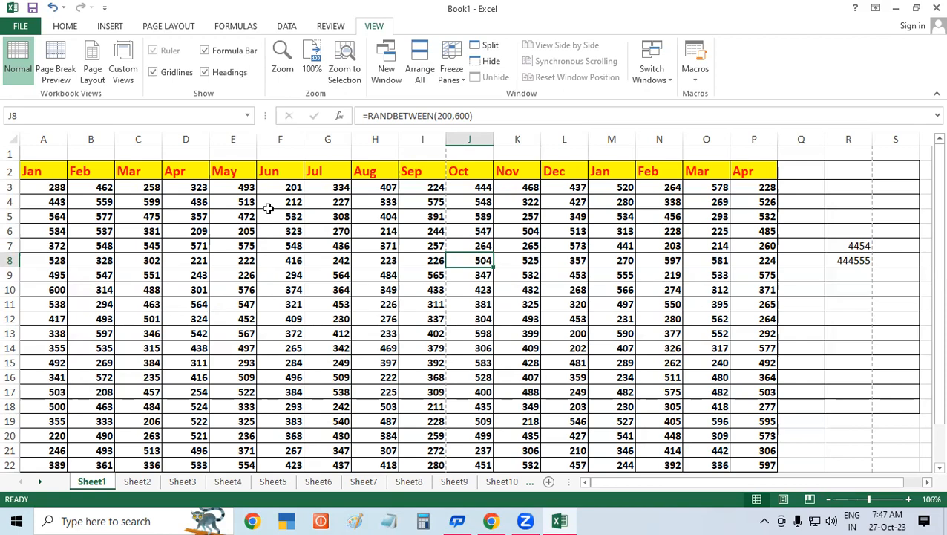
pyautogui.scroll(-1, 269, 208)
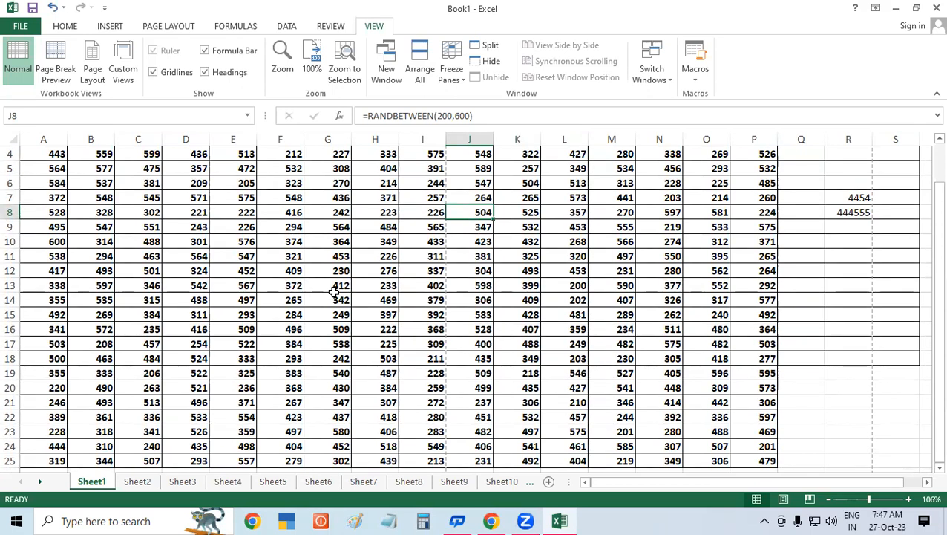
pyautogui.click(284, 374)
pyautogui.hotkey('ctrl', 'c')
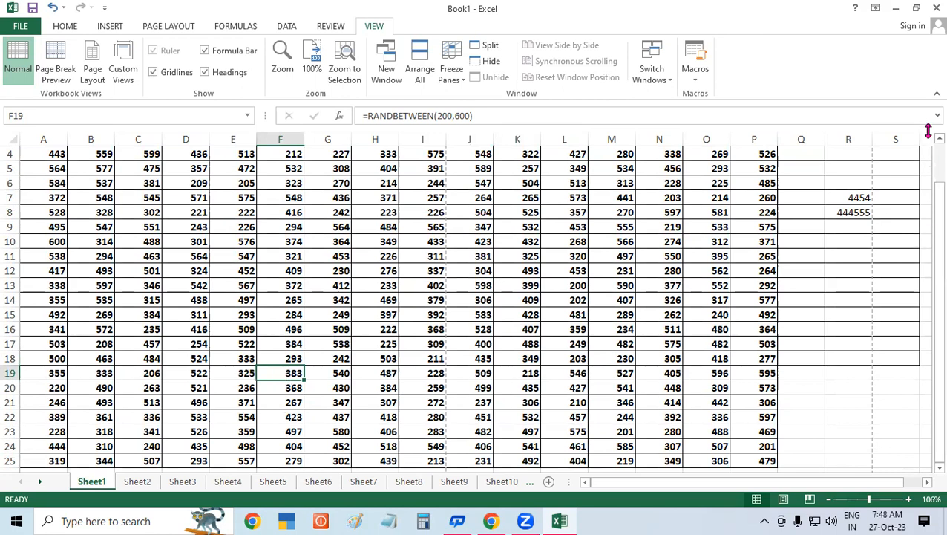
# Step: Delete the empty row 1 above the month headers on Sheet1
pyautogui.scroll(1, 926, 146)
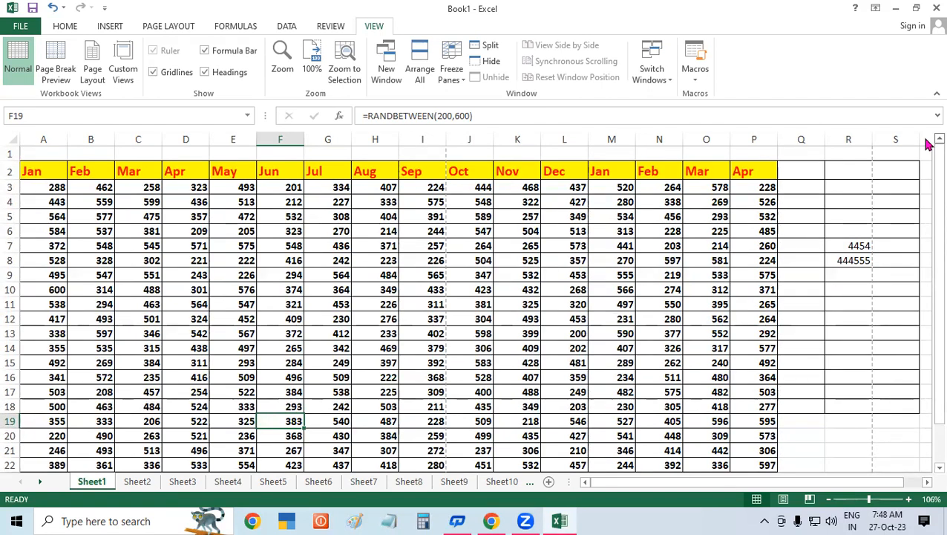
pyautogui.click(9, 153)
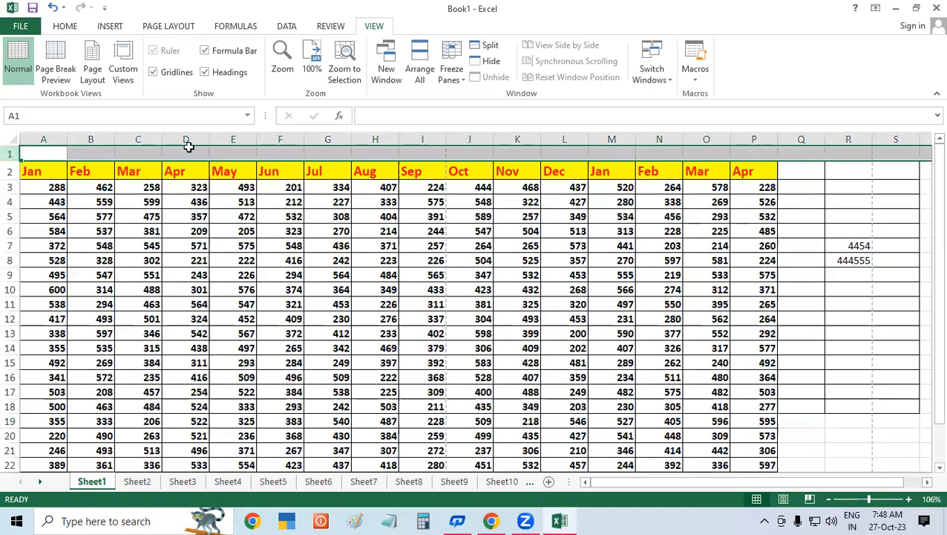
pyautogui.click(69, 30)
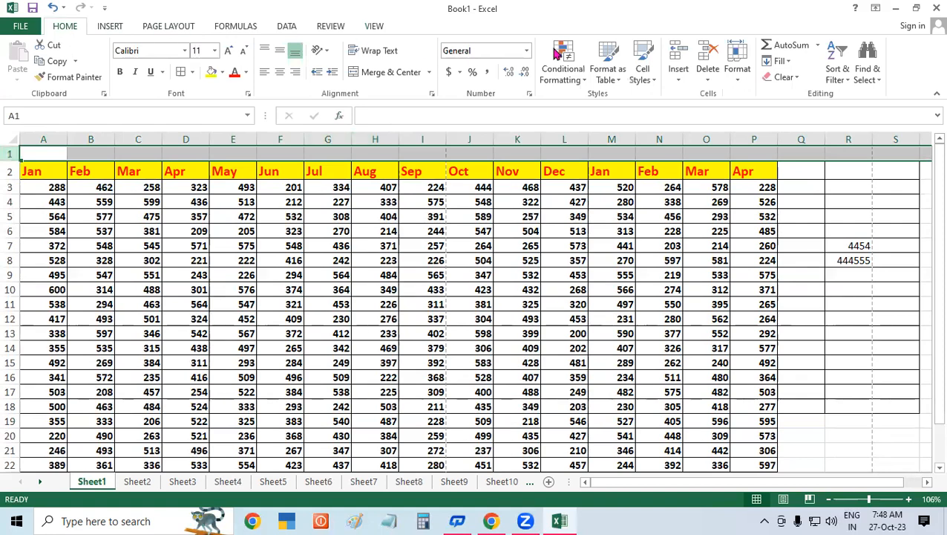
pyautogui.click(700, 58)
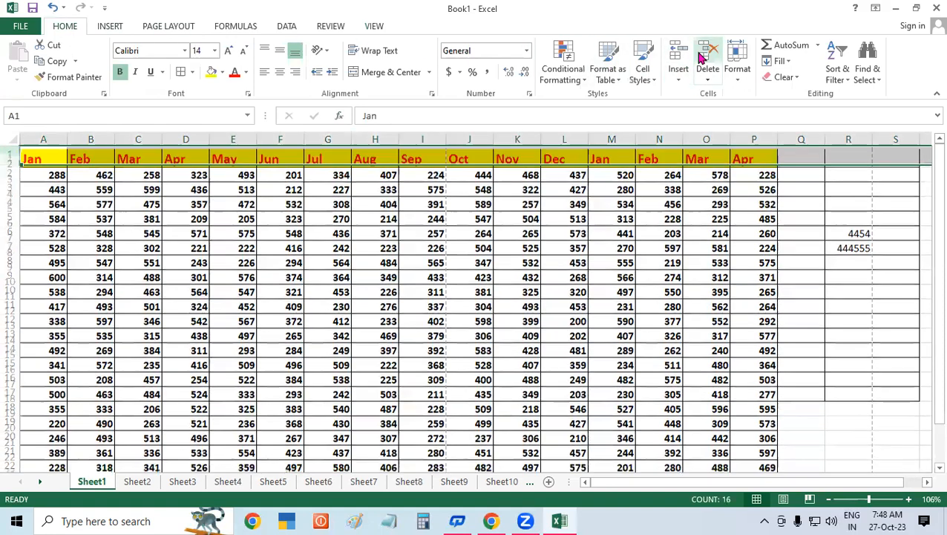
pyautogui.click(454, 318)
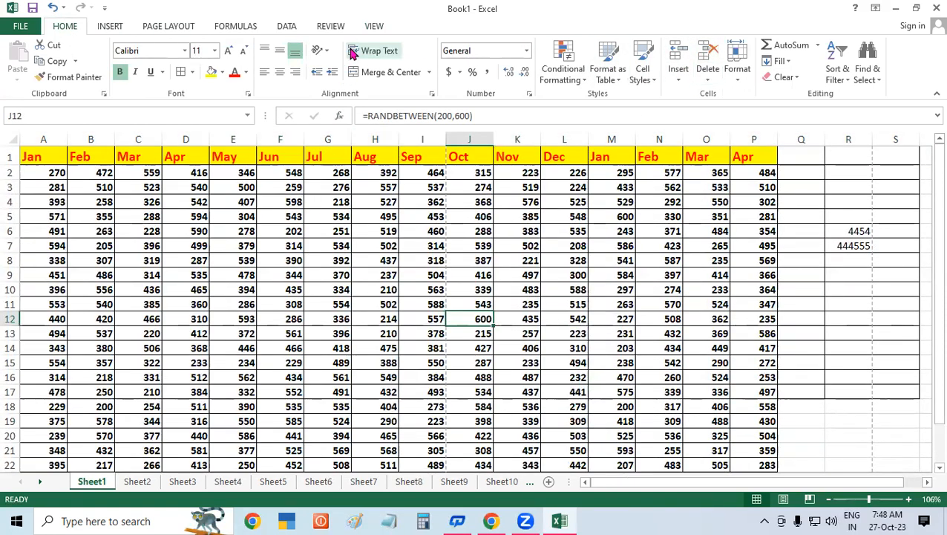
# Step: Freeze the top row of Sheet1 that holds the month headers
pyautogui.click(375, 27)
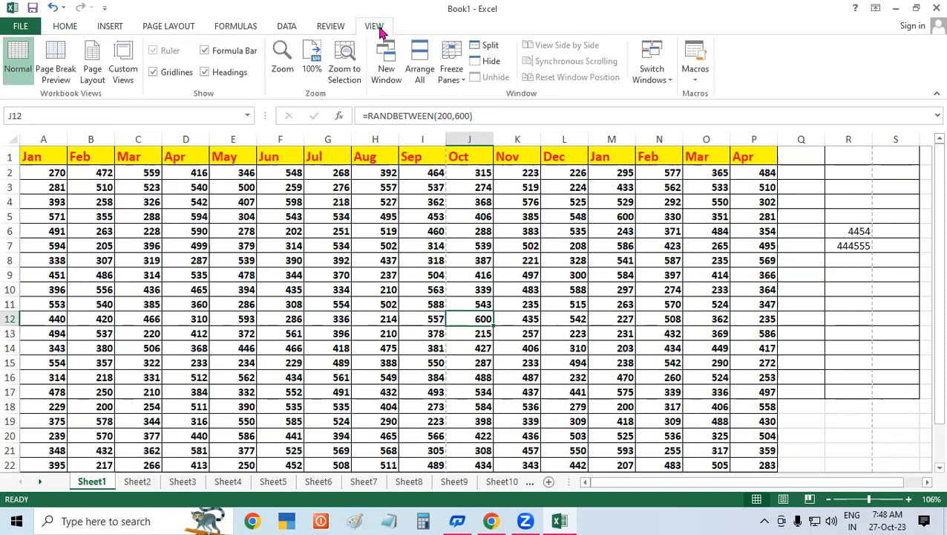
pyautogui.click(453, 80)
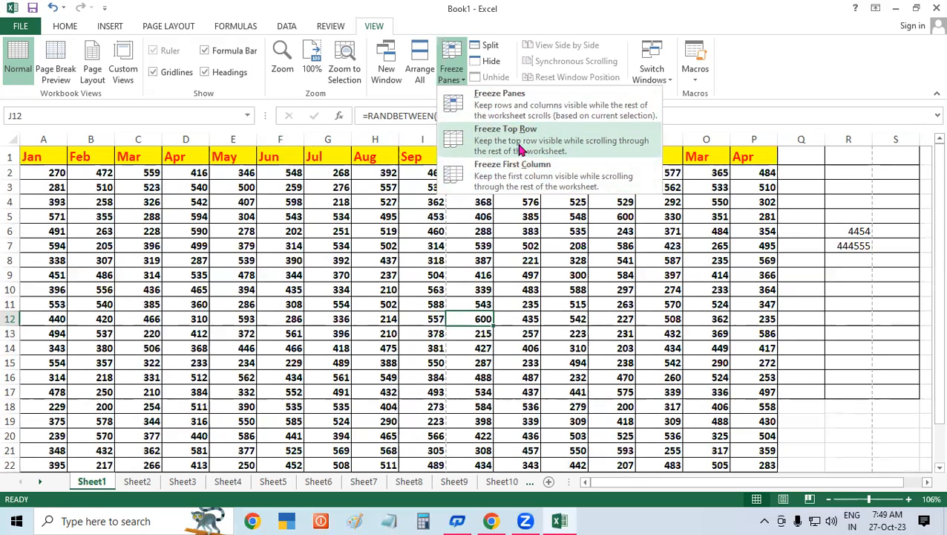
pyautogui.click(511, 139)
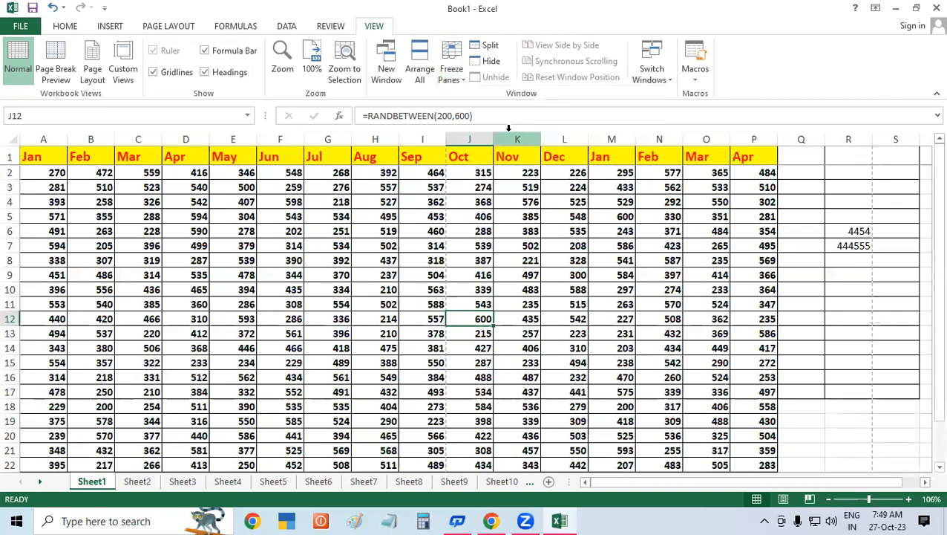
# Step: Examine how the frozen header row behaves below the table's last rows and across its far columns, returning to the start
pyautogui.click(249, 256)
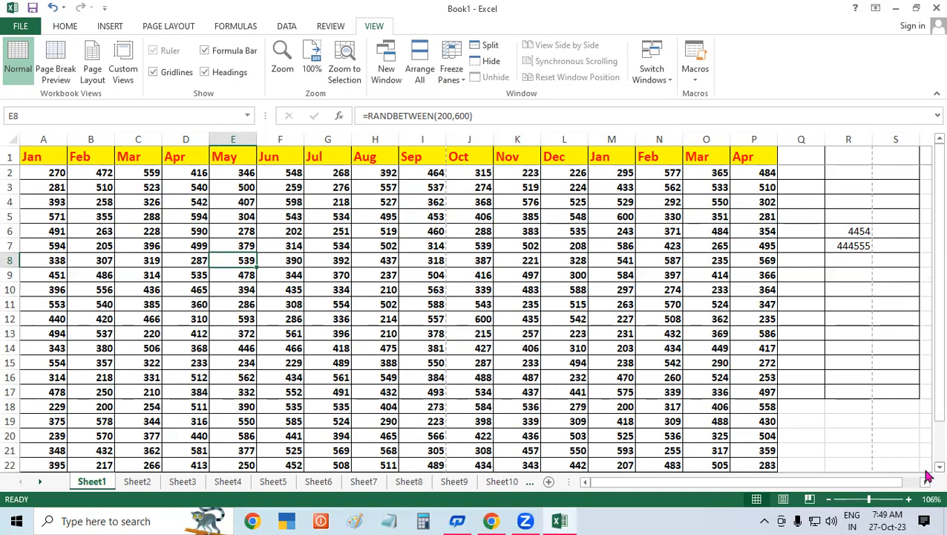
pyautogui.scroll(-1, 927, 475)
pyautogui.scroll(-6, 927, 475)
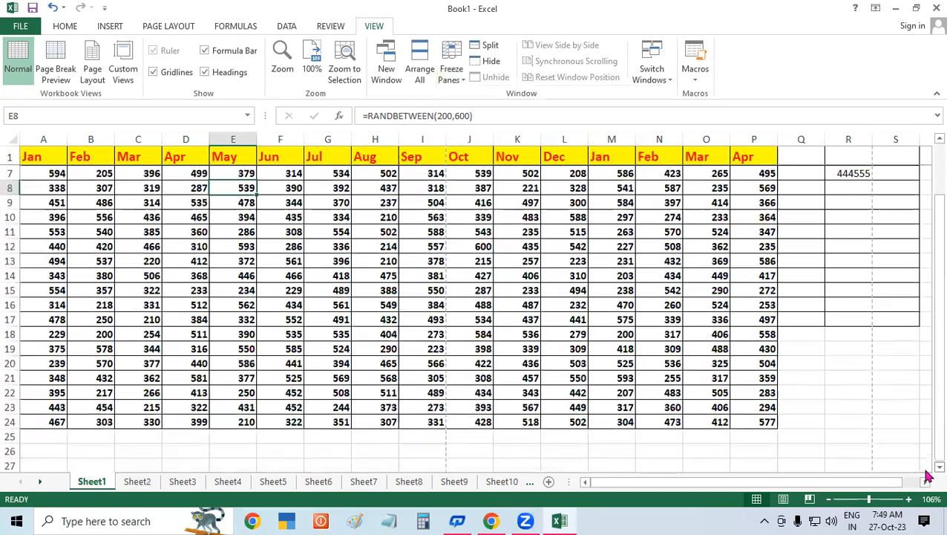
pyautogui.scroll(-6, 927, 475)
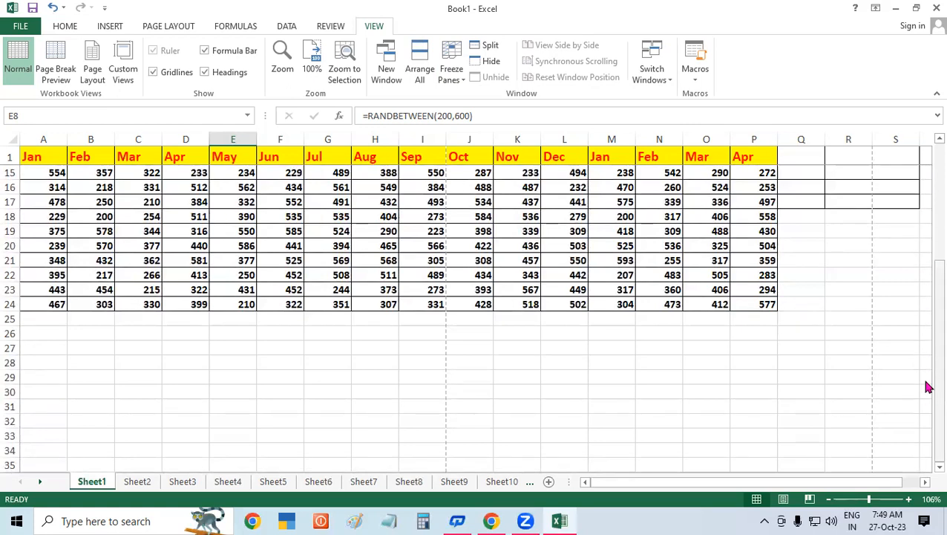
pyautogui.moveTo(927, 342); pyautogui.dragTo(926, 165)
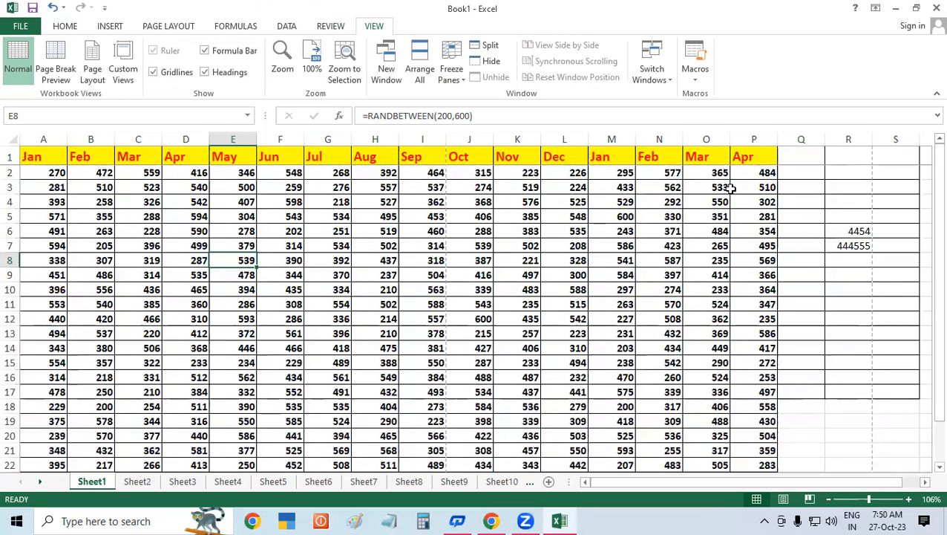
pyautogui.moveTo(925, 483); pyautogui.dragTo(925, 483)
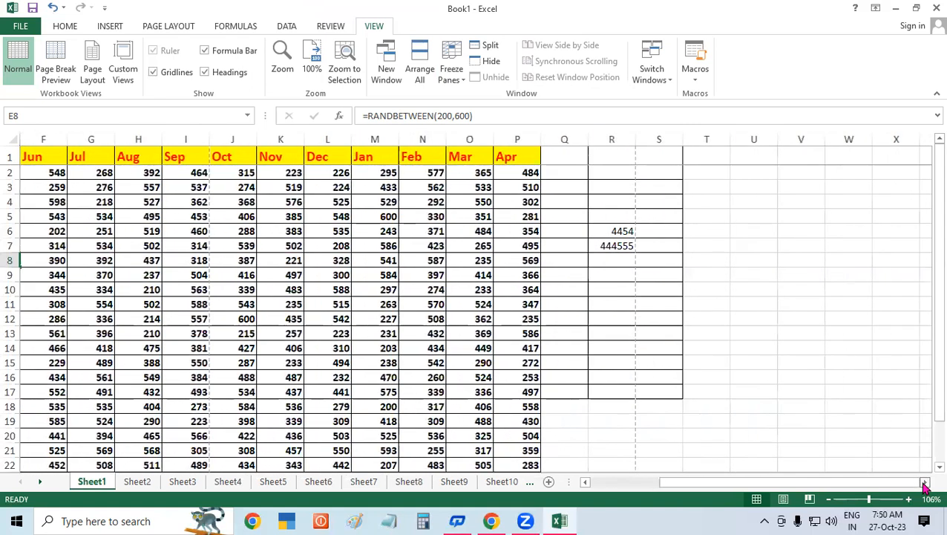
pyautogui.click(180, 347)
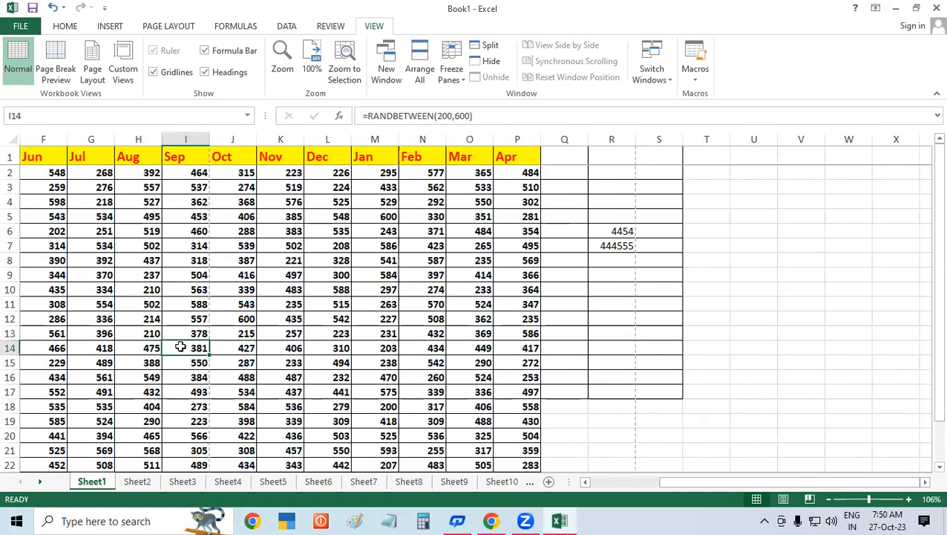
pyautogui.moveTo(765, 482); pyautogui.dragTo(742, 483)
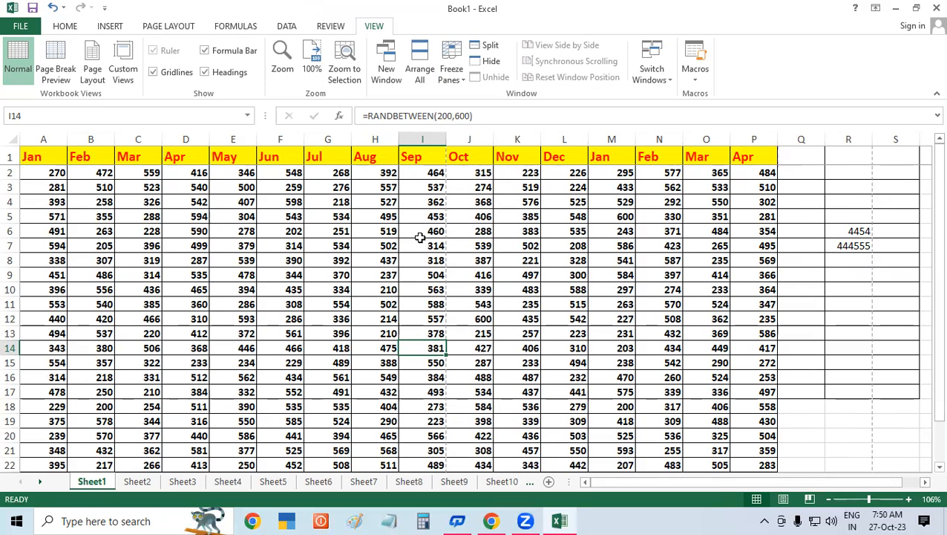
# Step: With cell B3 selected, freeze the first column of the monthly table on Sheet1
pyautogui.click(101, 183)
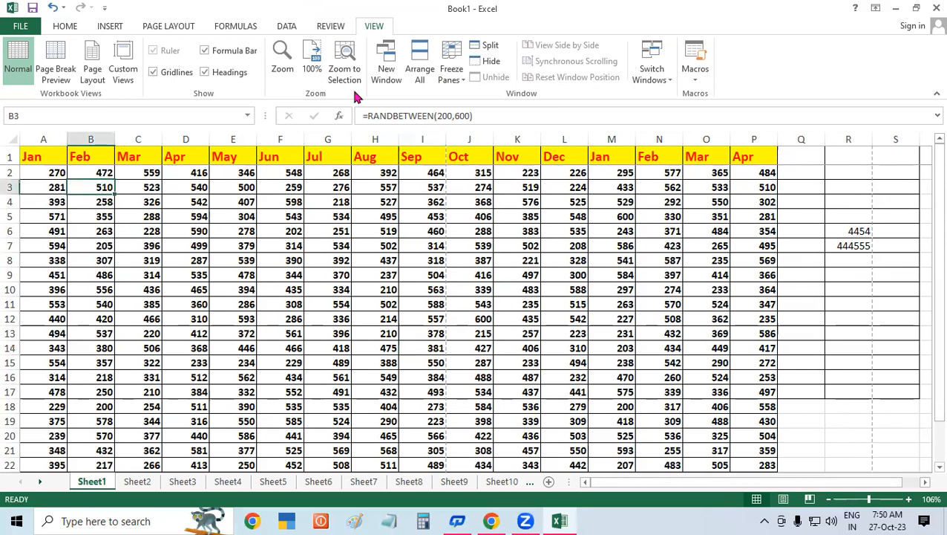
pyautogui.click(460, 74)
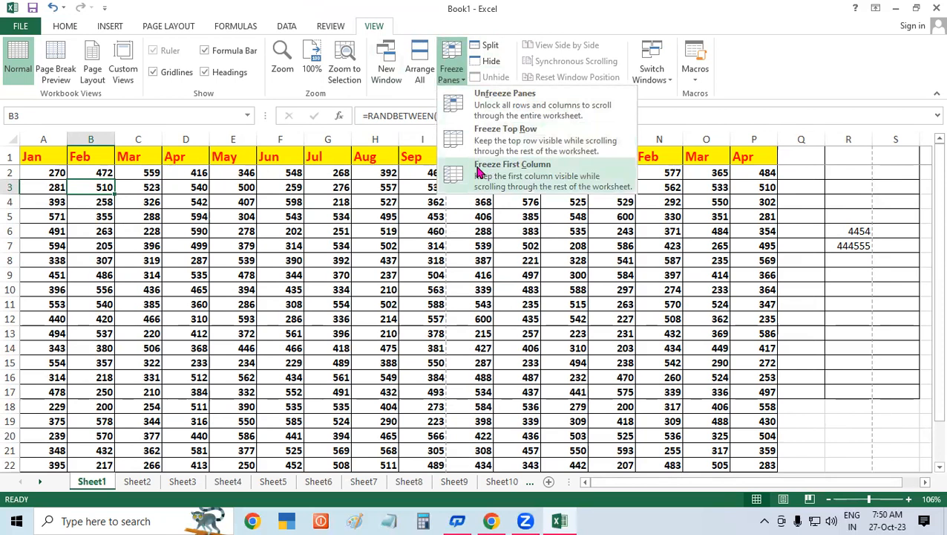
pyautogui.click(531, 176)
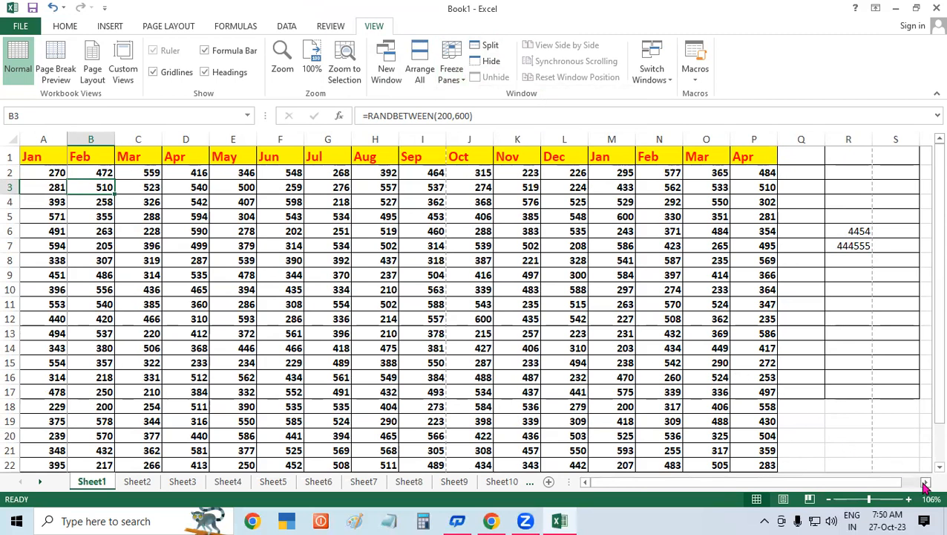
# Step: Examine how the frozen first column behaves across the table's far columns and down its last rows, returning to the header row
pyautogui.moveTo(925, 484); pyautogui.dragTo(926, 484)
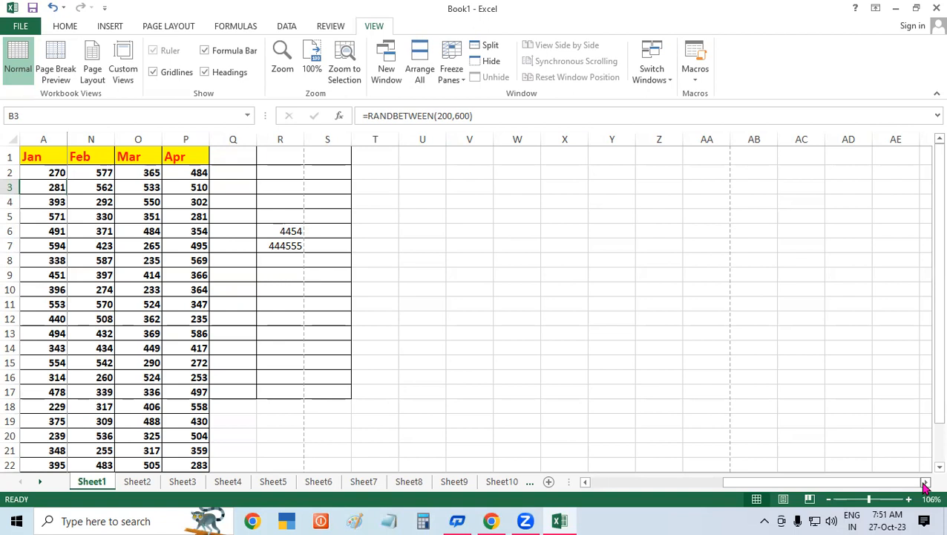
pyautogui.moveTo(891, 483); pyautogui.dragTo(735, 460)
pyautogui.click(545, 276)
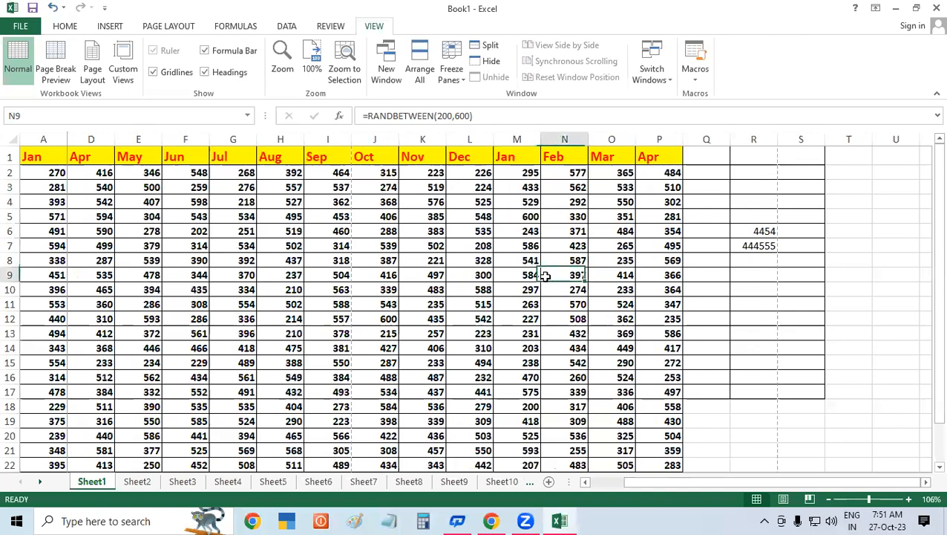
pyautogui.click(937, 467)
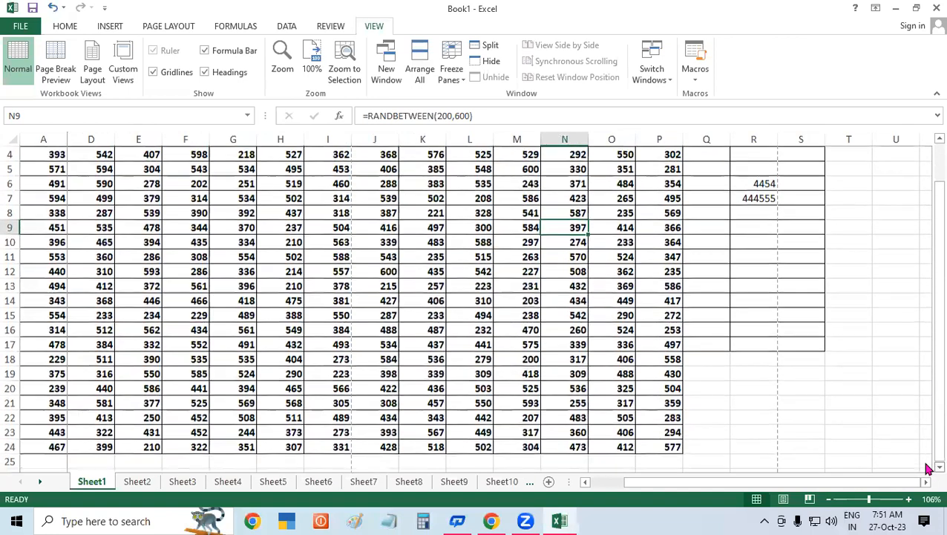
pyautogui.moveTo(928, 365); pyautogui.dragTo(926, 297)
pyautogui.click(100, 276)
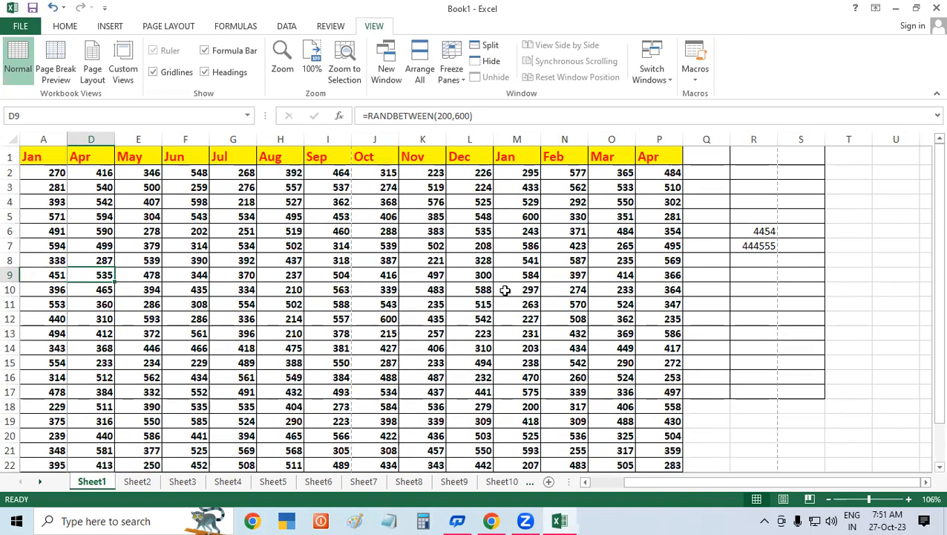
# Step: Unfreeze the first column of the monthly table on Sheet1
pyautogui.click(452, 71)
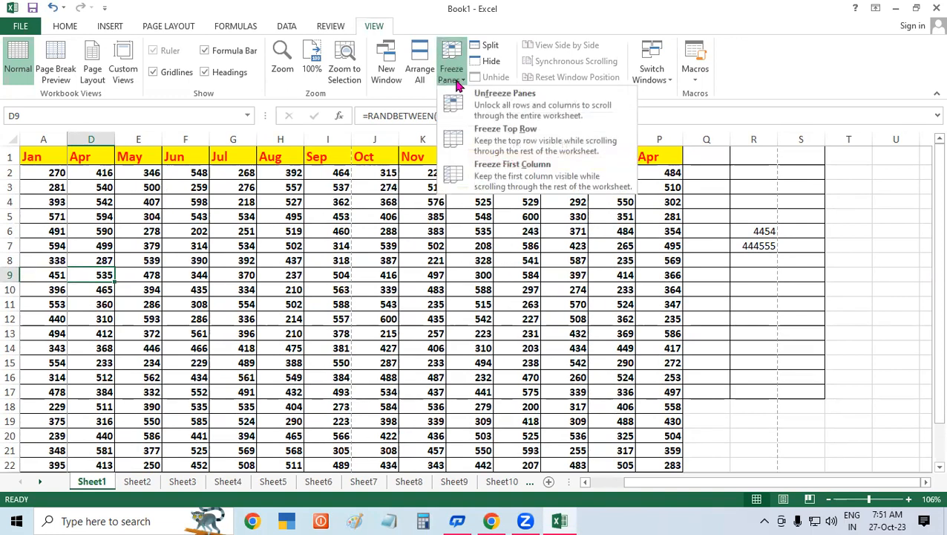
pyautogui.click(499, 97)
pyautogui.click(401, 320)
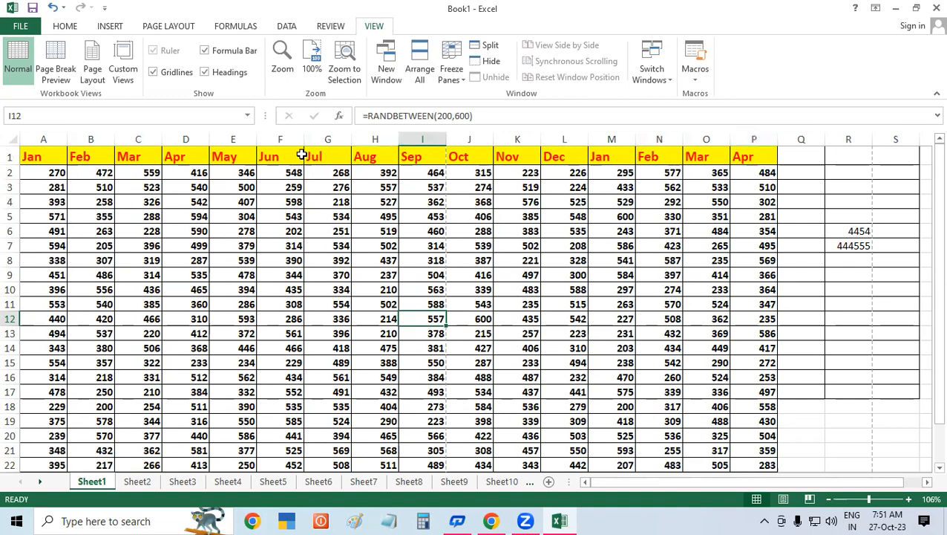
# Step: Try to freeze panes with the whole monthly table A1:P24 selected and row 4 as the first visible row
pyautogui.moveTo(59, 158); pyautogui.dragTo(770, 475)
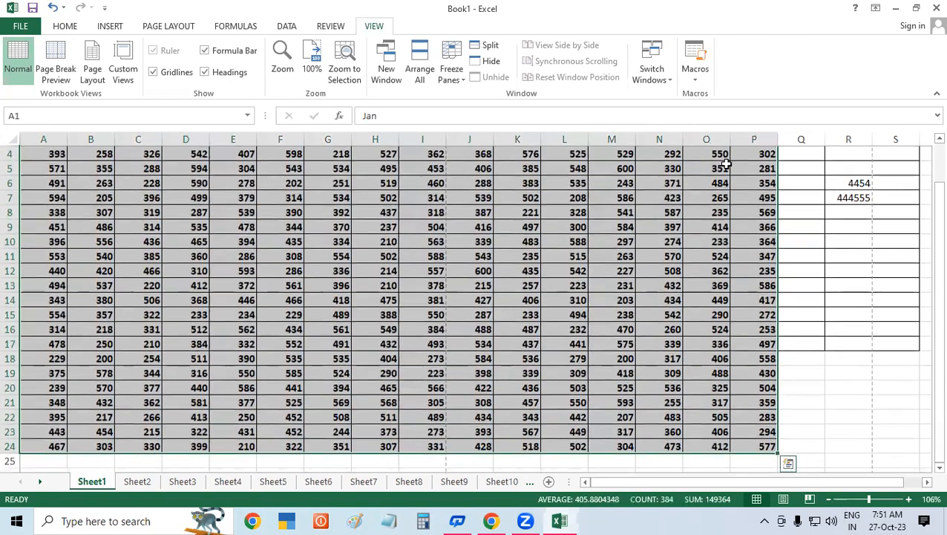
pyautogui.click(449, 87)
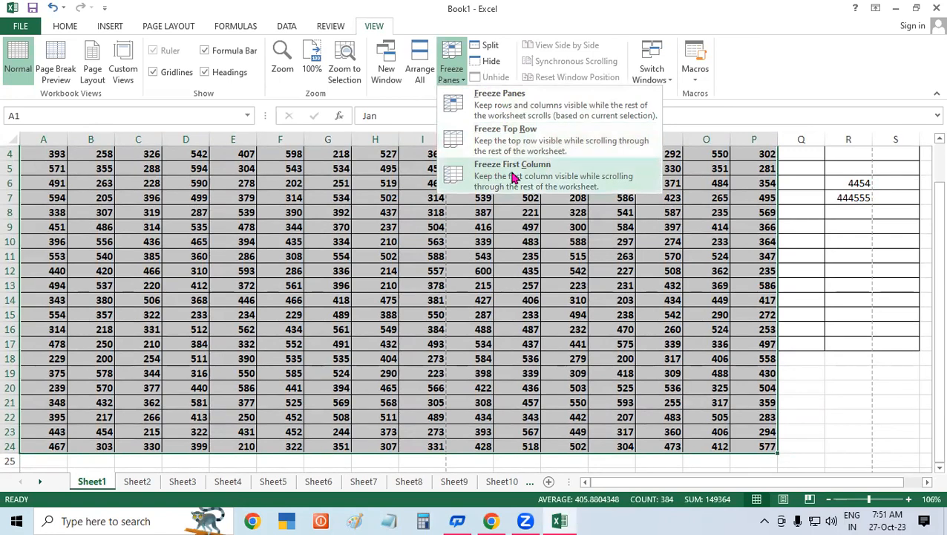
pyautogui.click(488, 105)
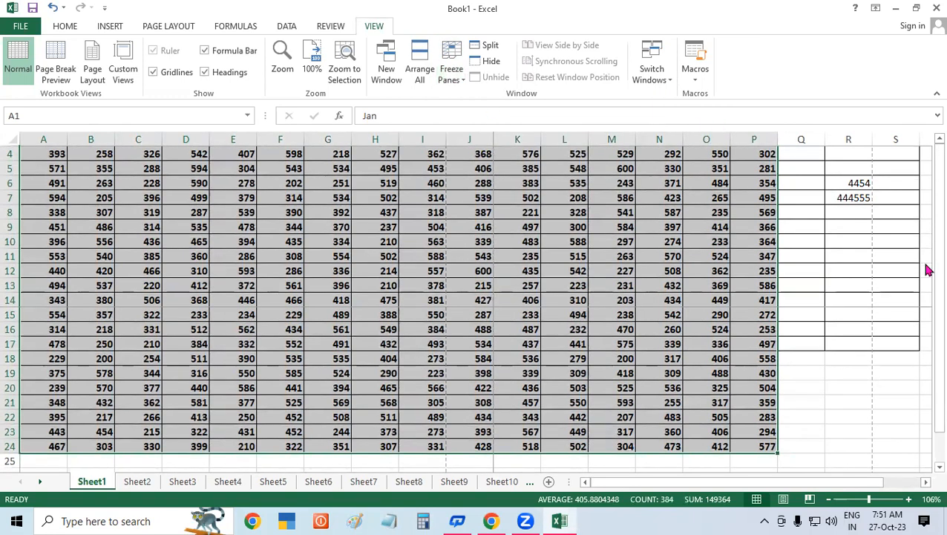
# Step: Examine how the rows below the frozen panes behave past the table's last row, returning to the starting rows
pyautogui.click(220, 213)
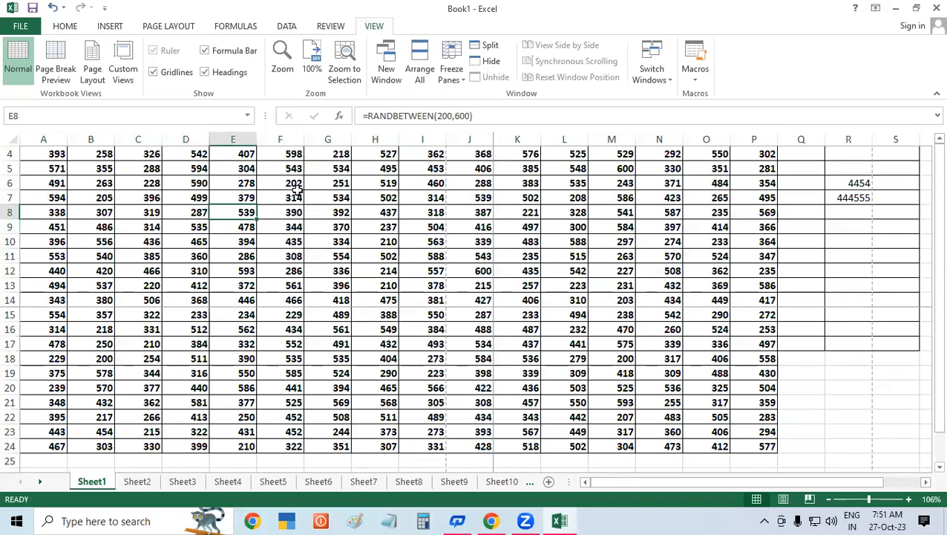
pyautogui.click(294, 345)
pyautogui.scroll(-2, 416, 360)
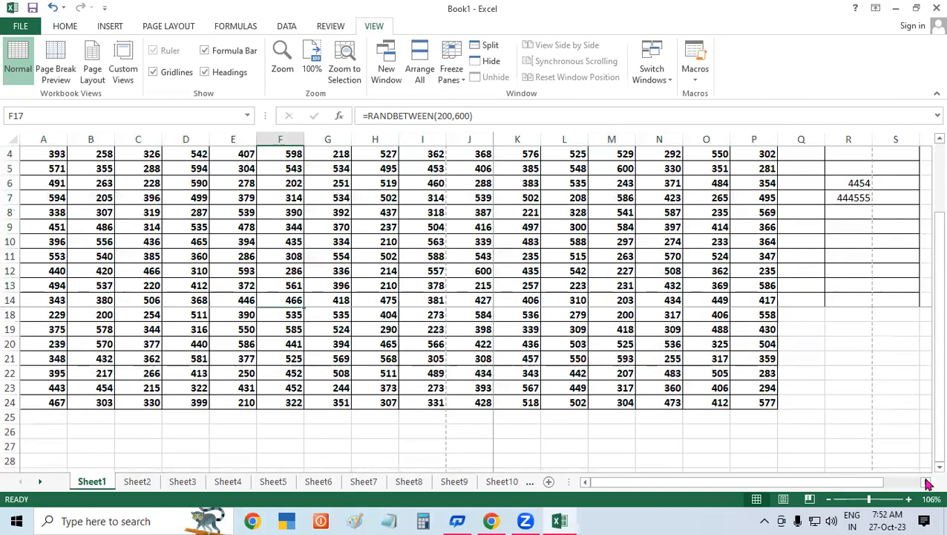
pyautogui.scroll(-1, 926, 466)
pyautogui.scroll(-2, 927, 467)
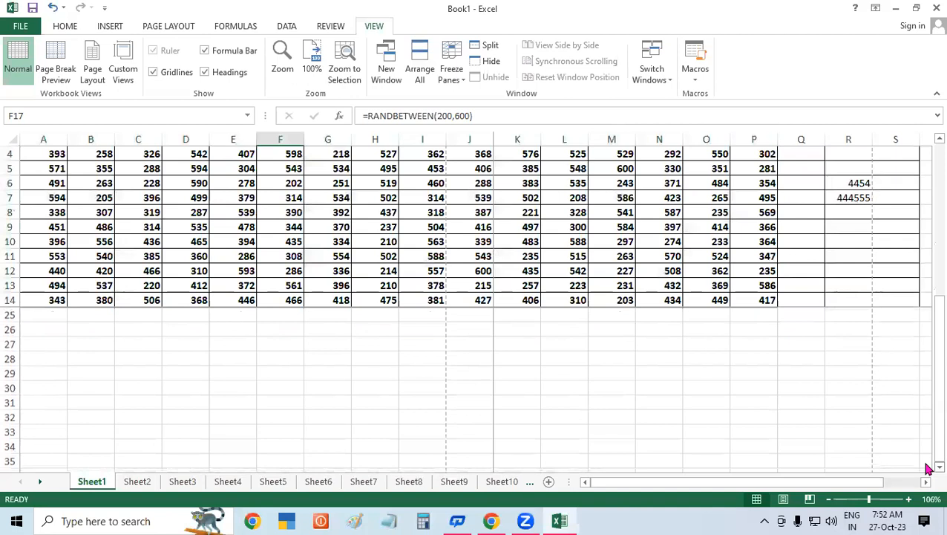
pyautogui.moveTo(934, 381); pyautogui.dragTo(929, 127)
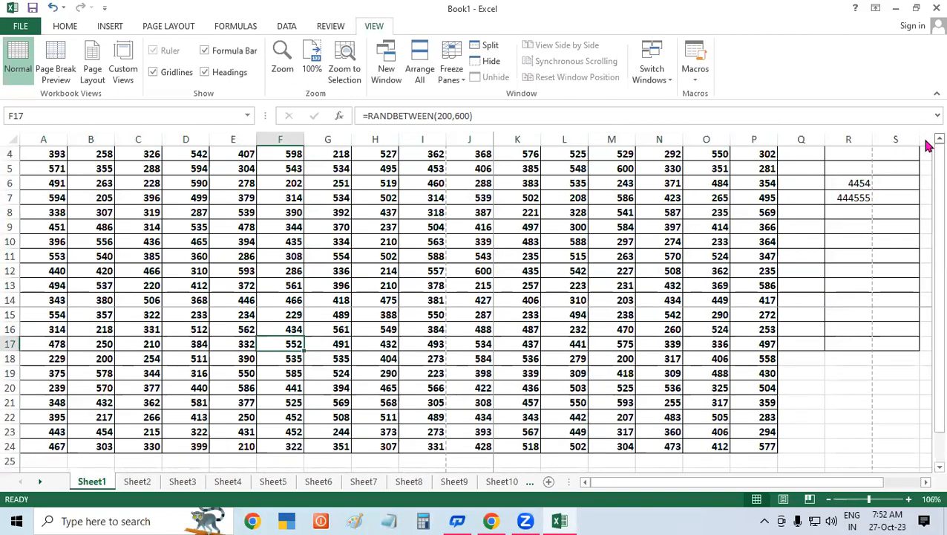
# Step: Unfreeze the panes on Sheet1 and return to the month headers in row 1
pyautogui.click(454, 75)
pyautogui.click(473, 106)
pyautogui.scroll(1, 927, 142)
pyautogui.scroll(1, 926, 143)
# Step: Freeze panes on Sheet1 with the range A1:P16 selected and the month headers in view
pyautogui.moveTo(30, 155); pyautogui.dragTo(781, 378)
pyautogui.click(451, 74)
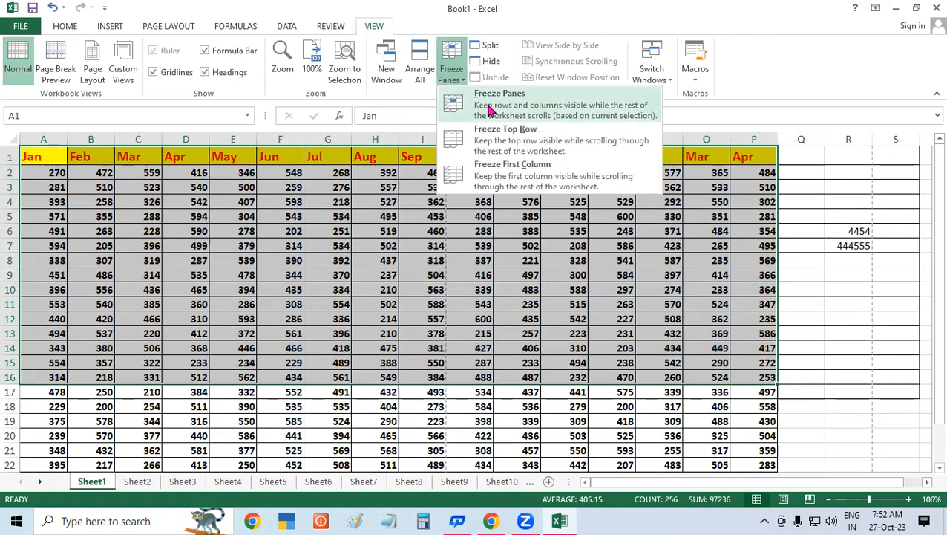
pyautogui.click(490, 111)
pyautogui.click(498, 203)
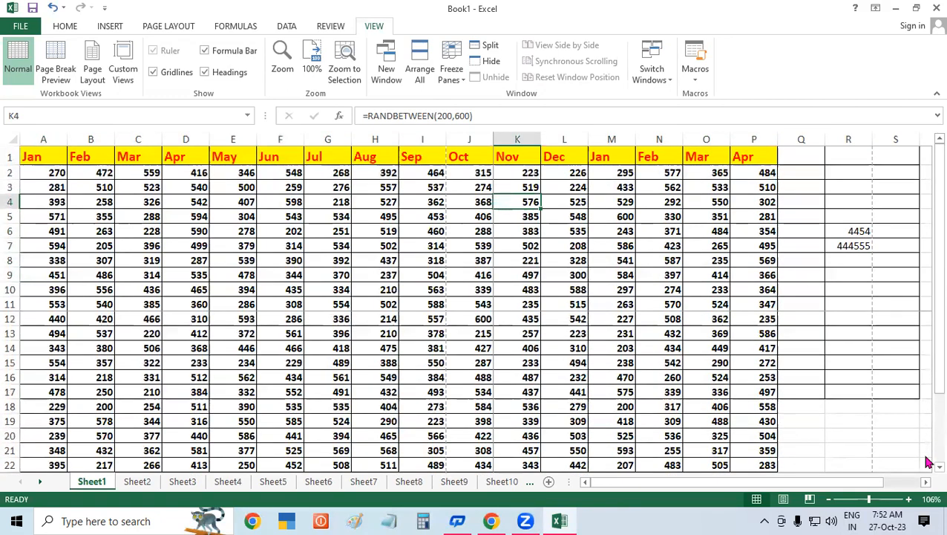
# Step: Examine how the frozen block of rows and columns behaves down to the table's last rows and across the columns beyond it
pyautogui.scroll(-2, 928, 475)
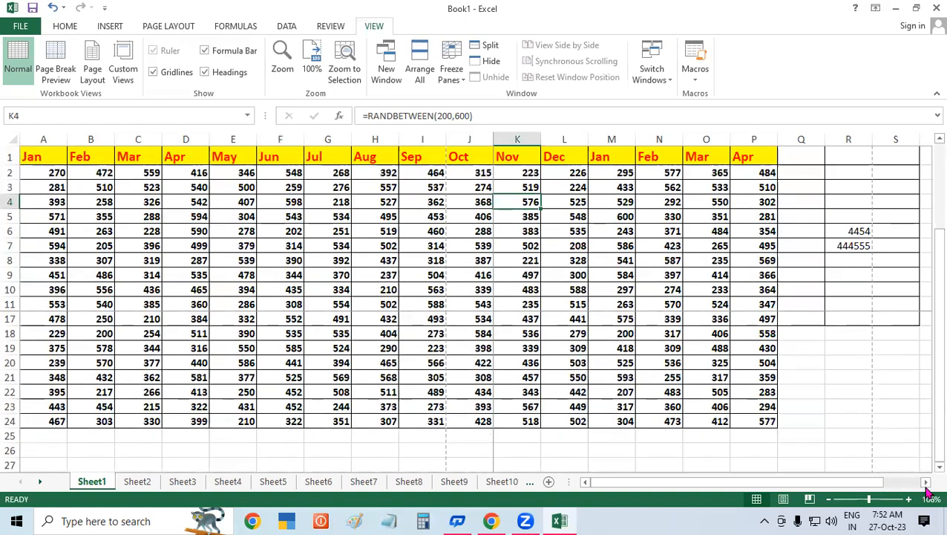
pyautogui.click(926, 482)
pyautogui.click(926, 481)
pyautogui.click(926, 482)
pyautogui.click(926, 481)
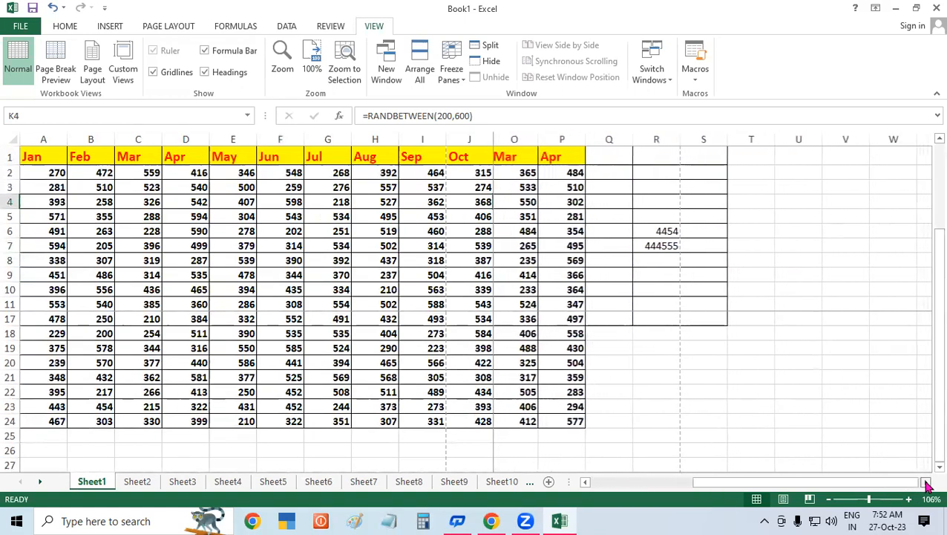
pyautogui.click(926, 482)
pyautogui.click(926, 482)
pyautogui.click(925, 482)
pyautogui.click(925, 482)
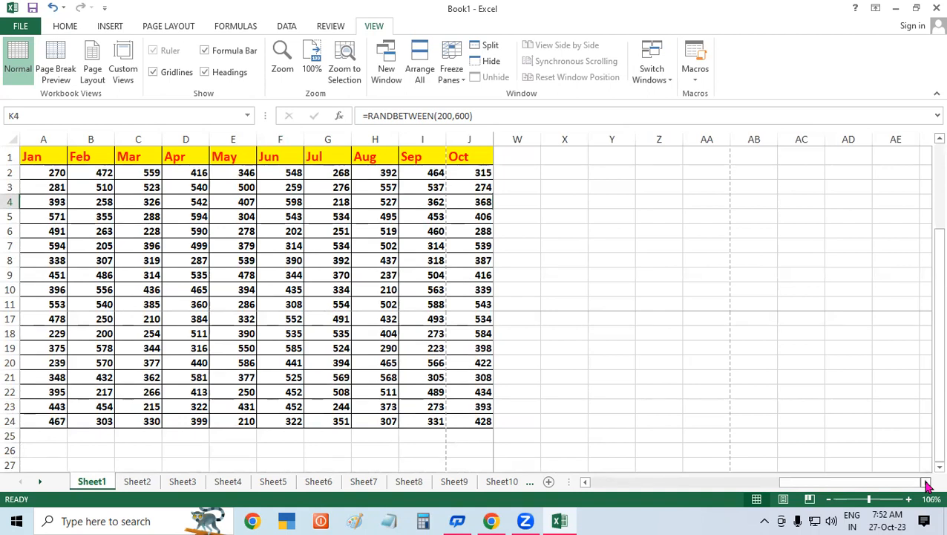
# Step: Unfreeze the panes on Sheet1 and select cell M11
pyautogui.click(455, 80)
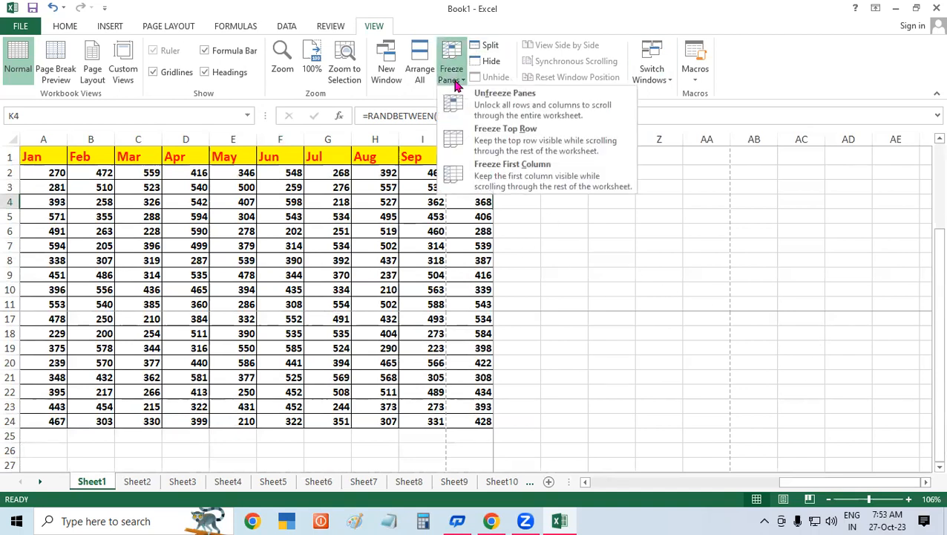
pyautogui.click(481, 105)
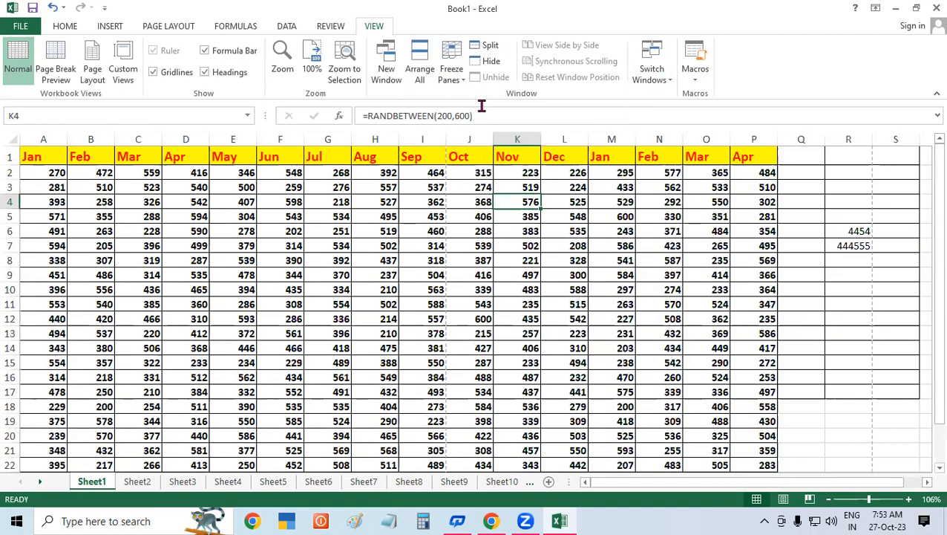
pyautogui.click(600, 307)
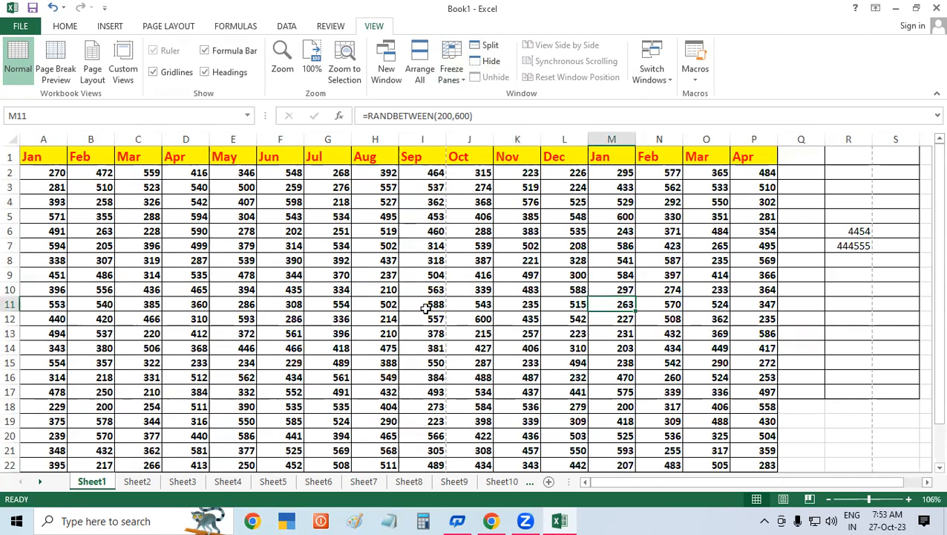
# Step: Split the window at cell M11, remove the horizontal split between the rows, and keep the vertical split
pyautogui.click(486, 46)
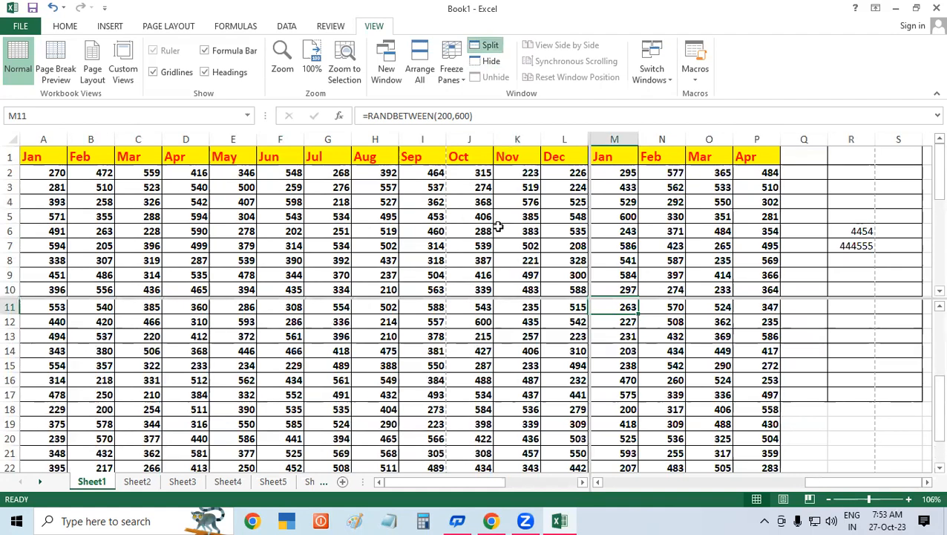
pyautogui.scroll(3, 506, 308)
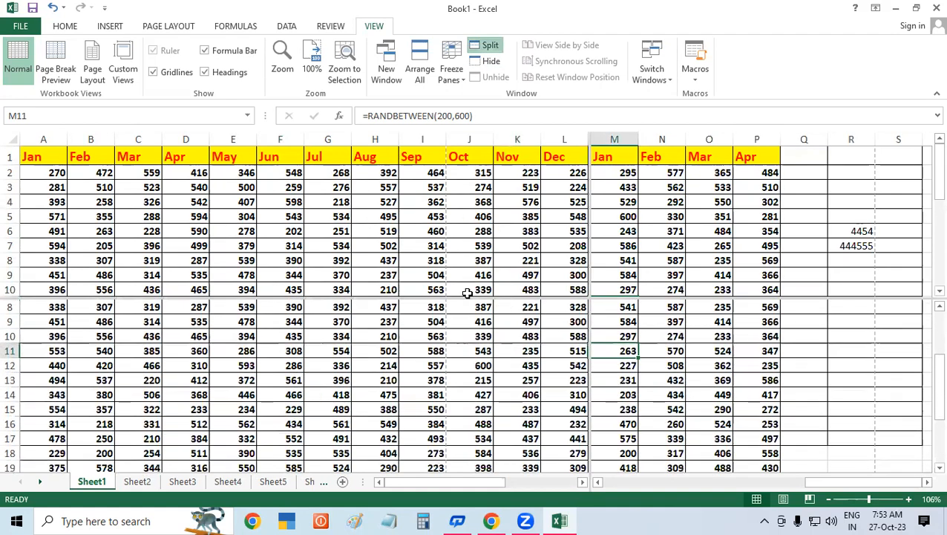
pyautogui.doubleClick(467, 297)
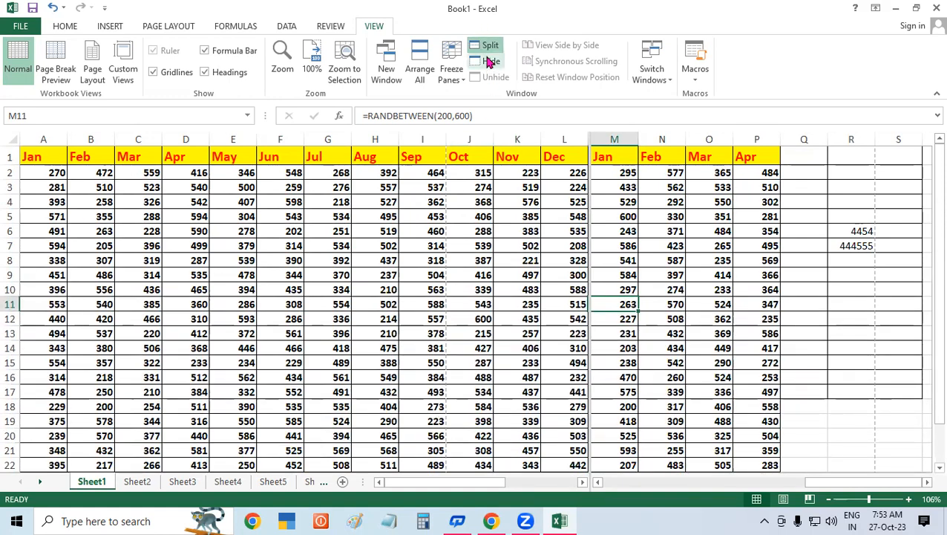
pyautogui.click(336, 360)
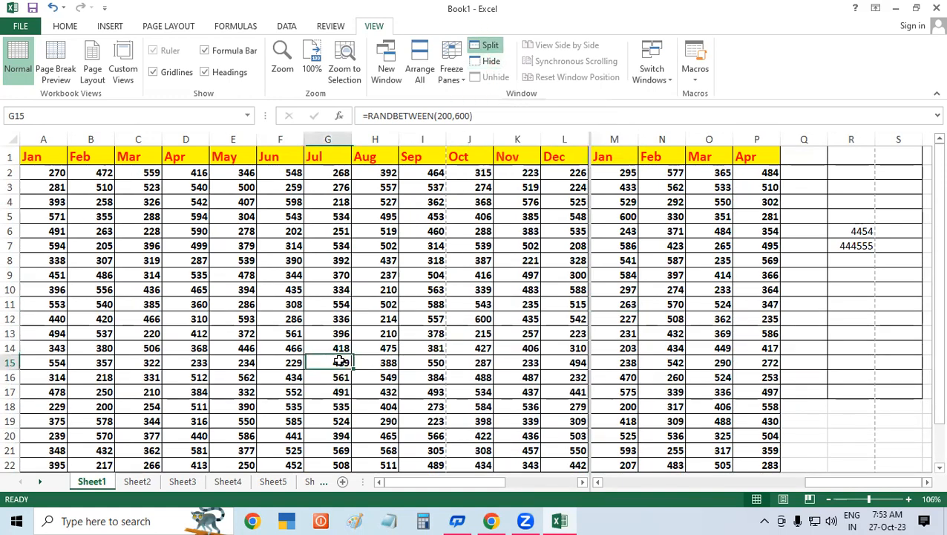
# Step: Hide the Book1 workbook window and unhide it again
pyautogui.click(490, 63)
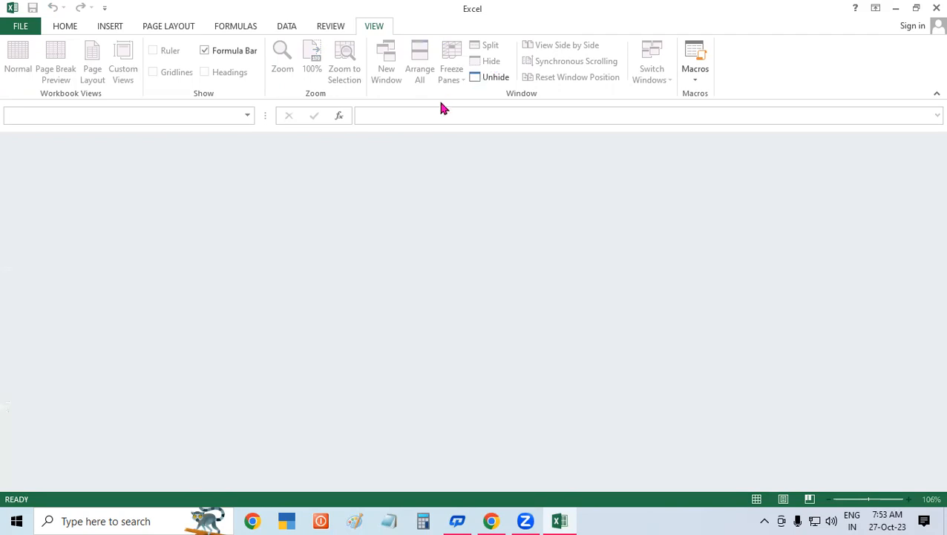
pyautogui.click(494, 78)
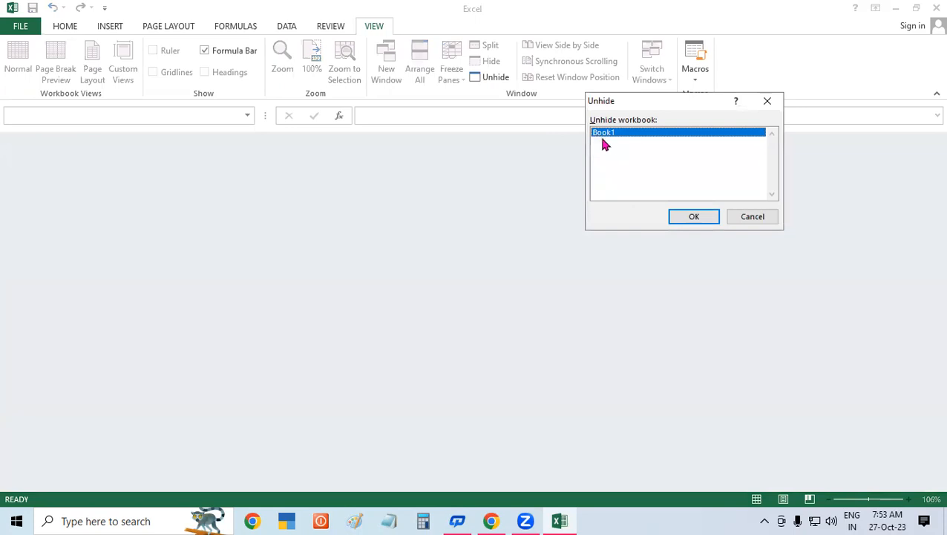
pyautogui.click(691, 217)
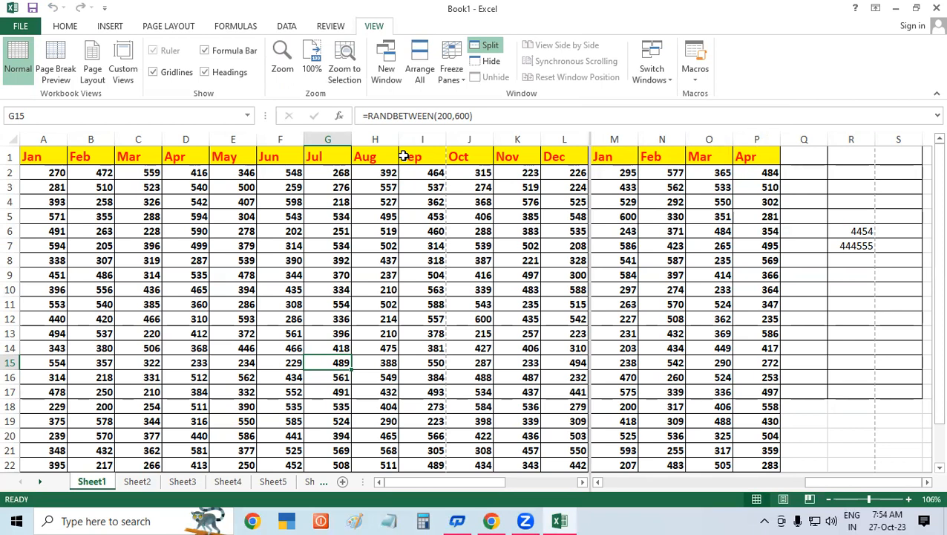
# Step: Check which open workbook windows are available to switch between
pyautogui.click(520, 290)
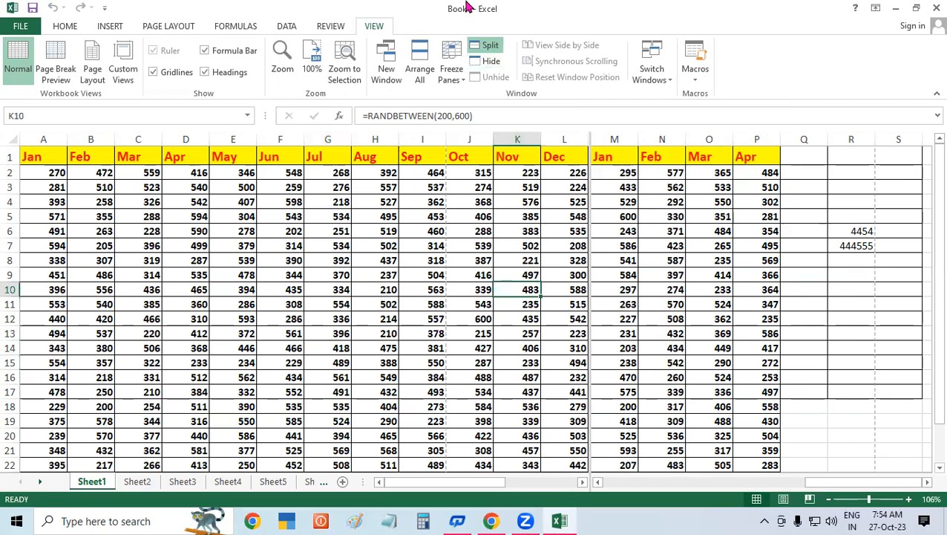
pyautogui.click(877, 262)
pyautogui.click(740, 305)
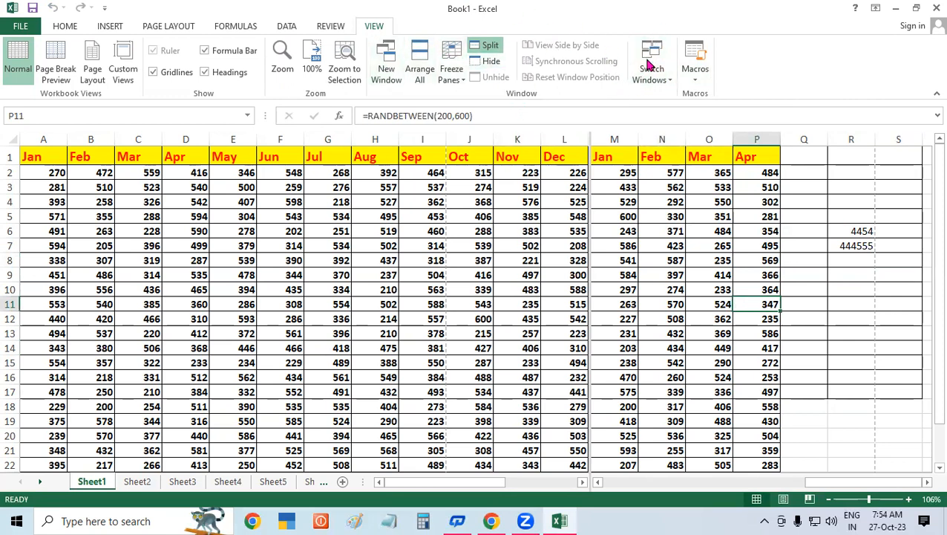
pyautogui.click(865, 343)
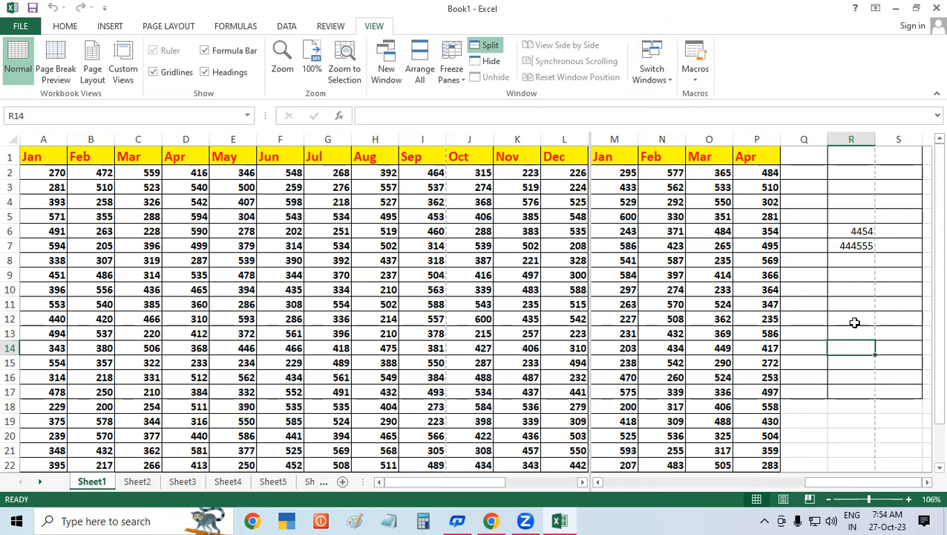
pyautogui.click(645, 80)
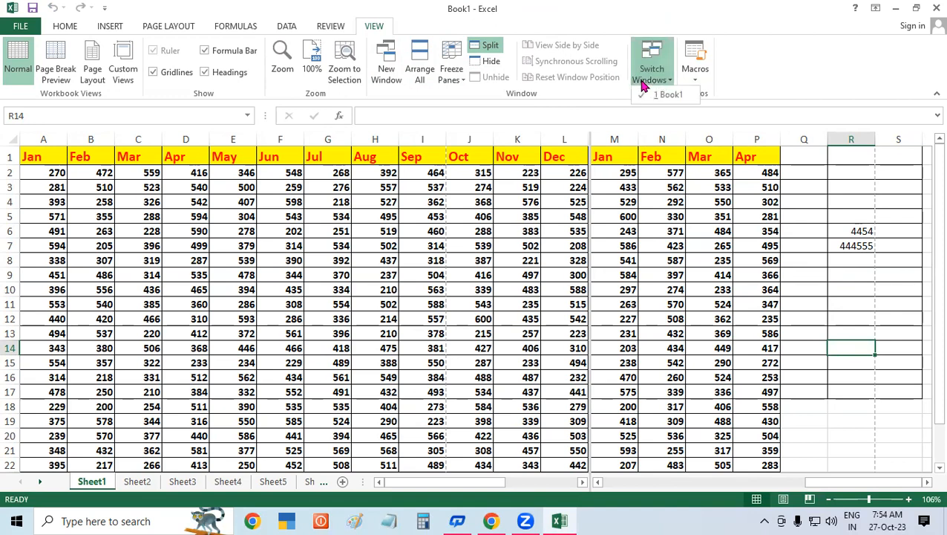
pyautogui.click(713, 382)
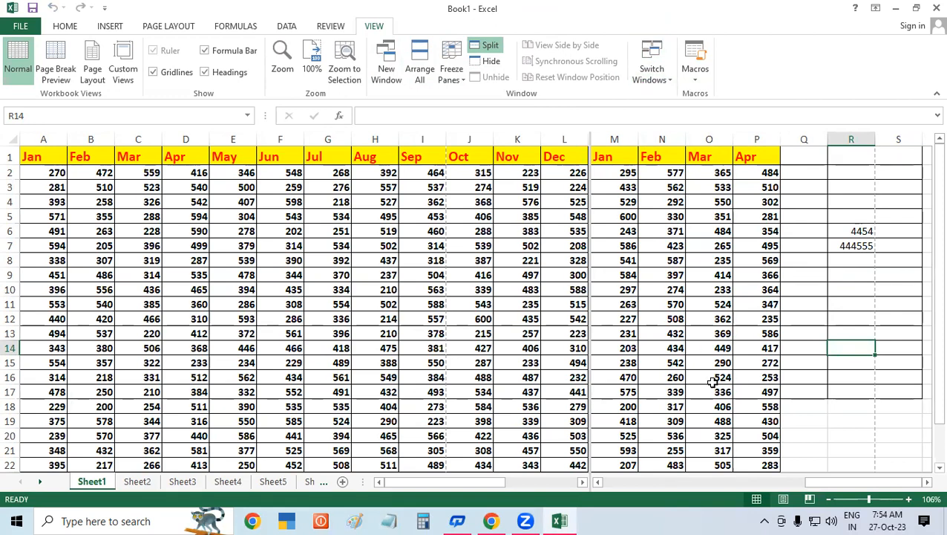
# Step: Create a new blank workbook and switch back and forth between Book2 and Book1, ending in Book1
pyautogui.hotkey('ctrl', 'n')
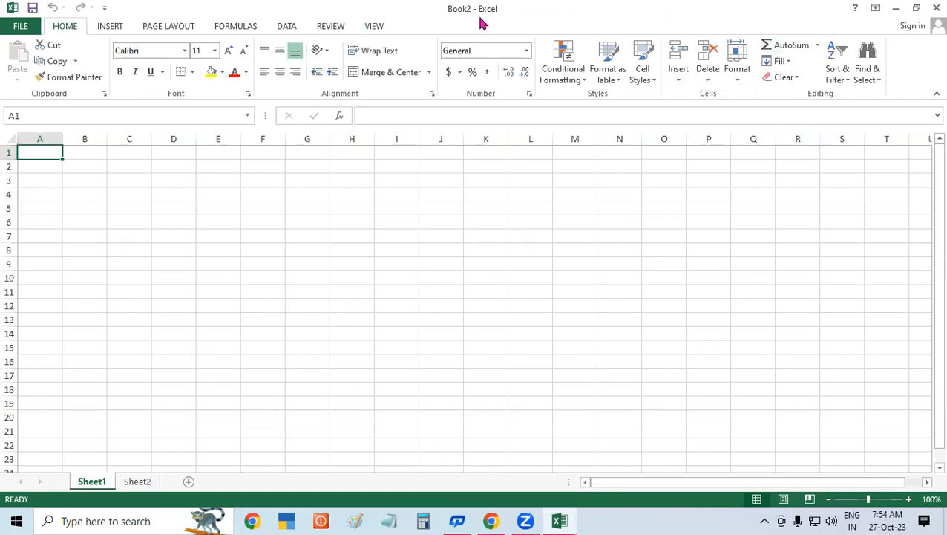
pyautogui.click(374, 26)
pyautogui.click(654, 81)
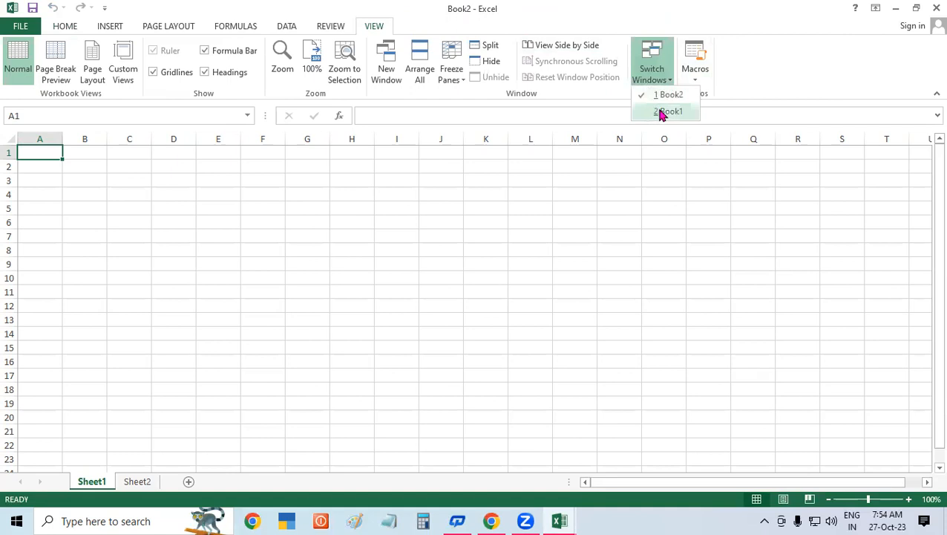
pyautogui.click(661, 112)
pyautogui.click(646, 73)
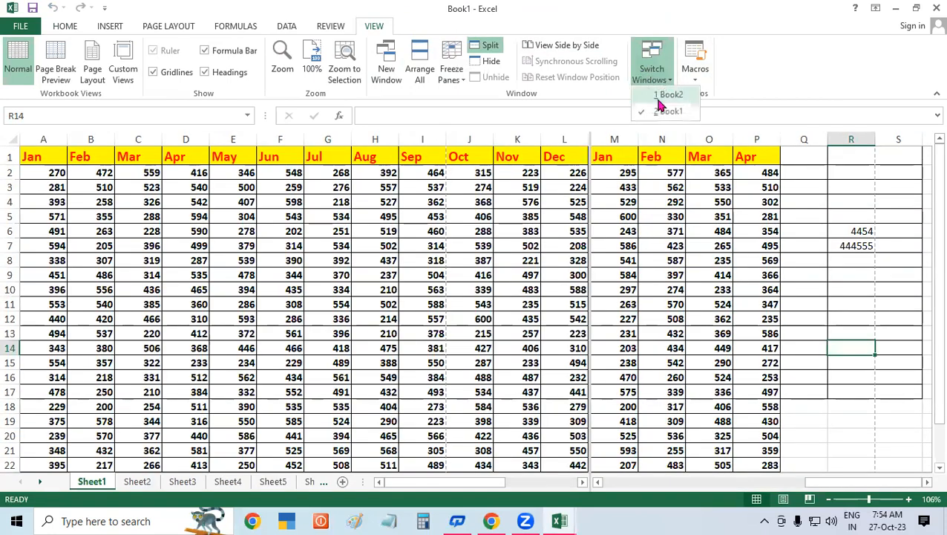
pyautogui.click(654, 94)
pyautogui.click(650, 74)
pyautogui.click(657, 112)
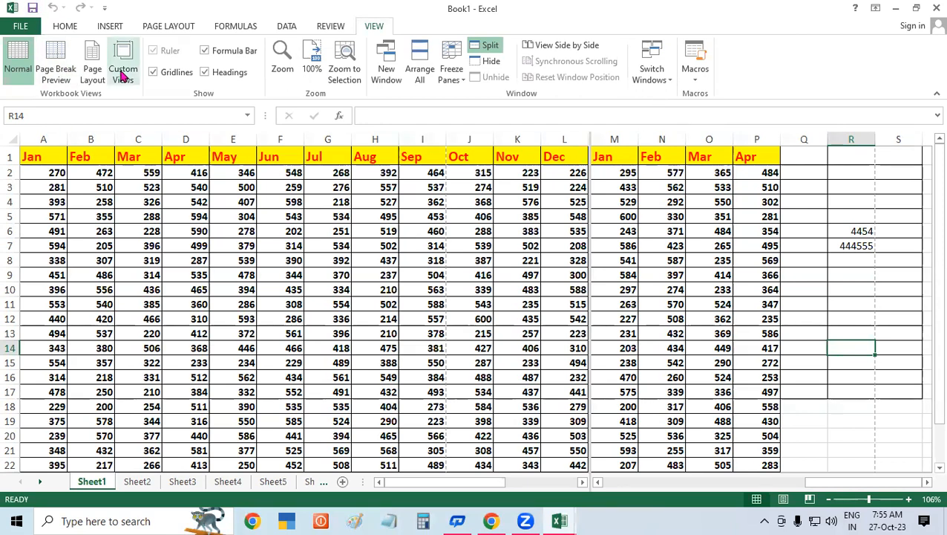
# Step: Preview the open Book1 and Book2 windows while staying on Sheet1 of Book1
pyautogui.click(156, 257)
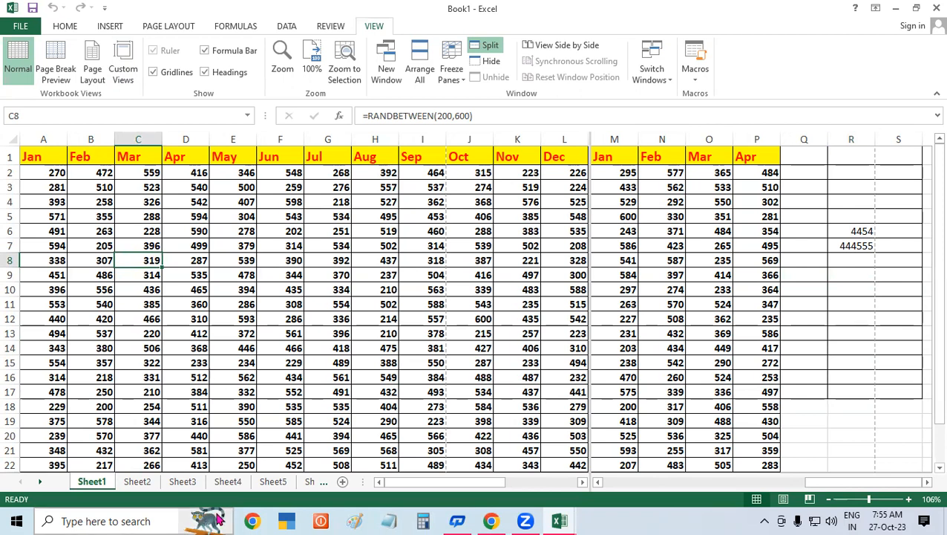
pyautogui.moveTo(562, 519)
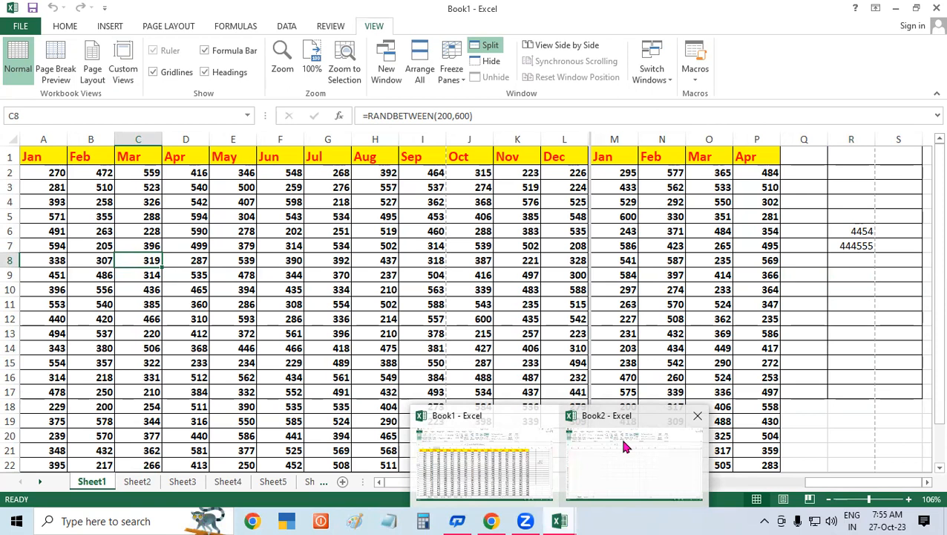
pyautogui.click(221, 303)
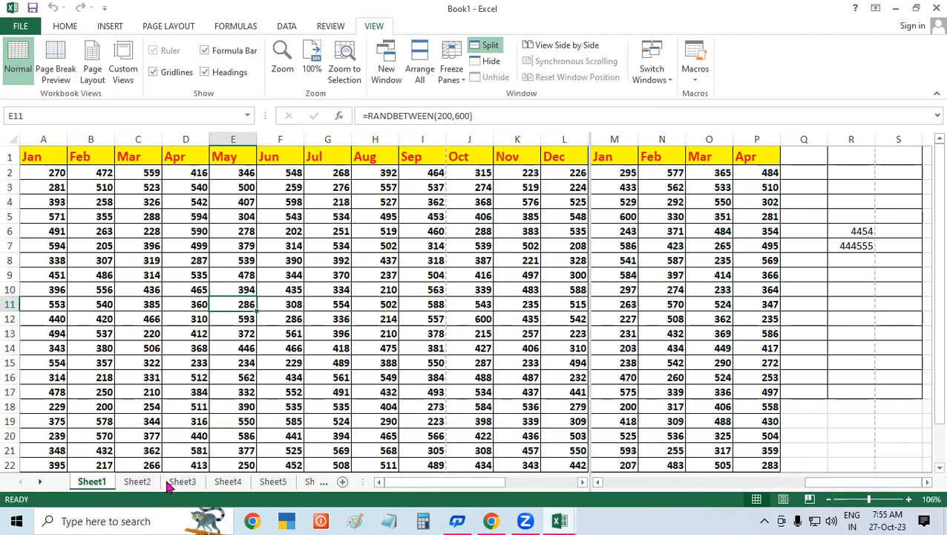
# Step: Select cell B6 on Sheet5 and start recording Macro1 with the shortcut Ctrl+t, stored in This Workbook
pyautogui.click(273, 481)
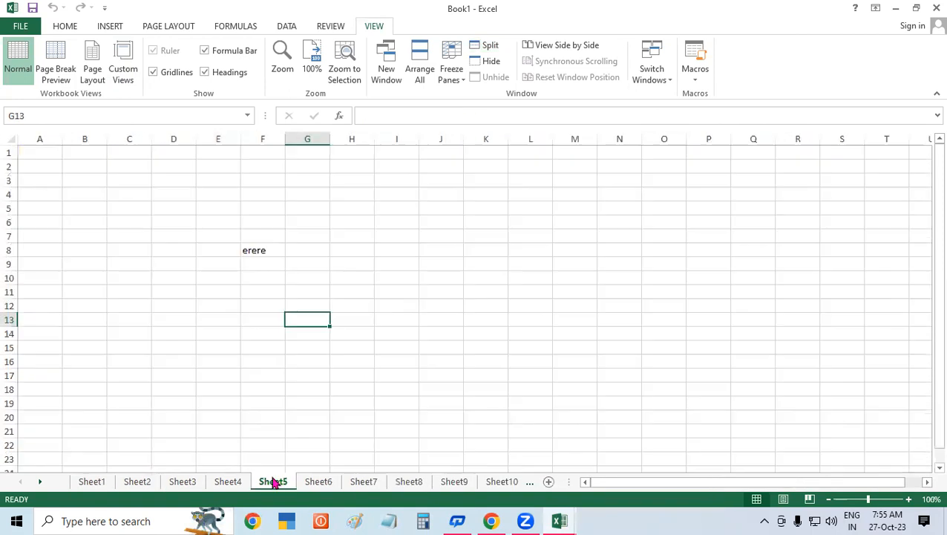
pyautogui.click(242, 227)
pyautogui.click(109, 317)
pyautogui.click(36, 175)
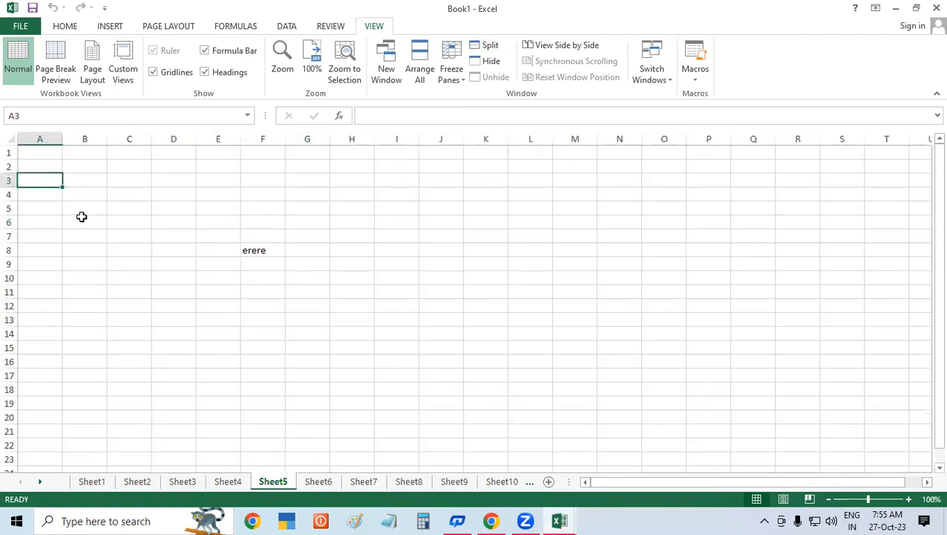
pyautogui.click(82, 219)
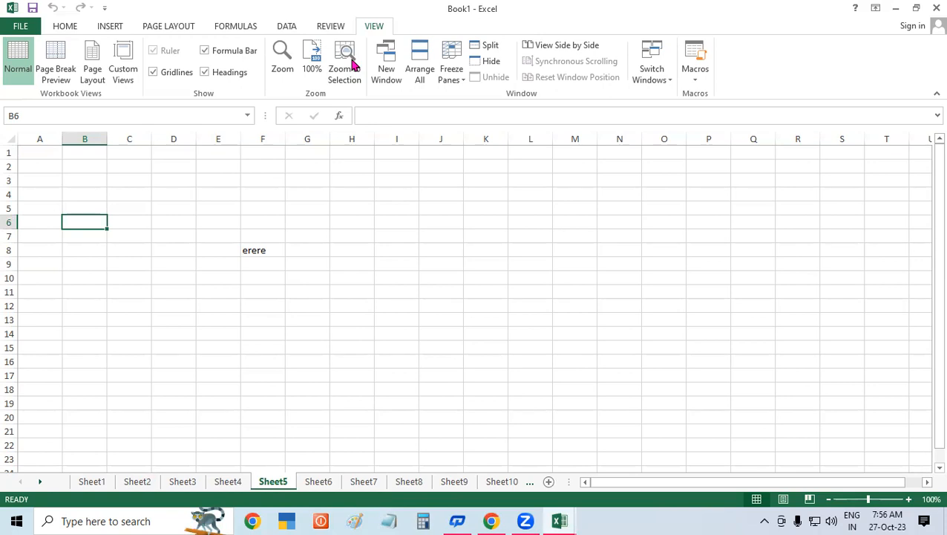
pyautogui.click(696, 73)
pyautogui.click(721, 117)
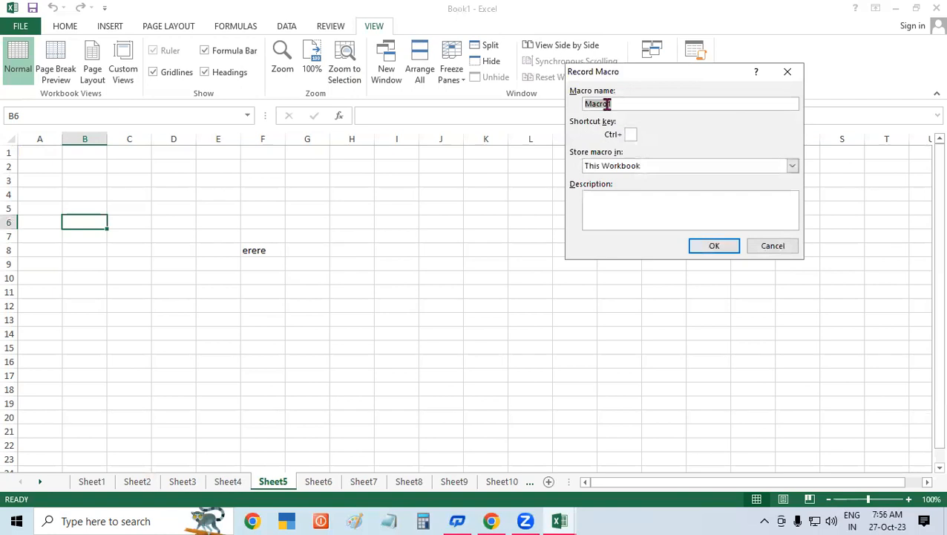
pyautogui.click(630, 135)
pyautogui.write('t')
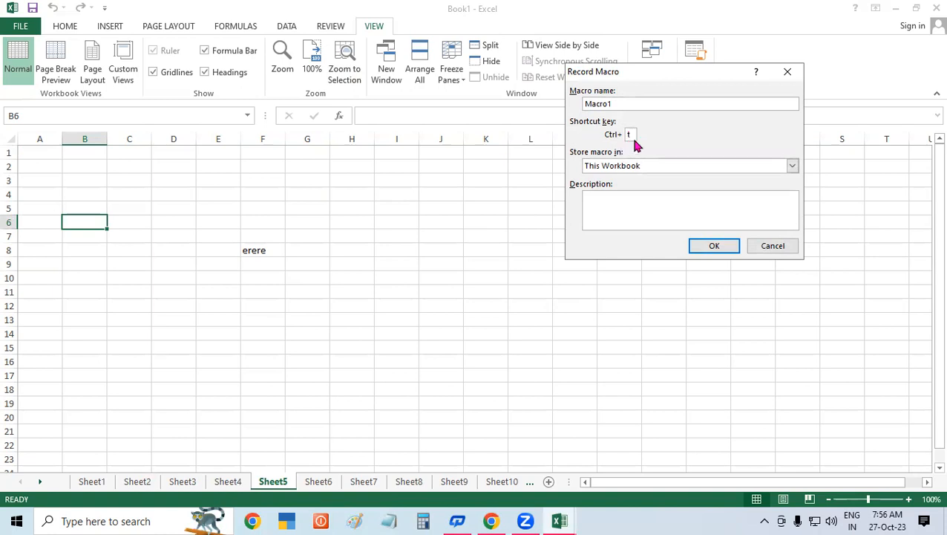
pyautogui.click(709, 246)
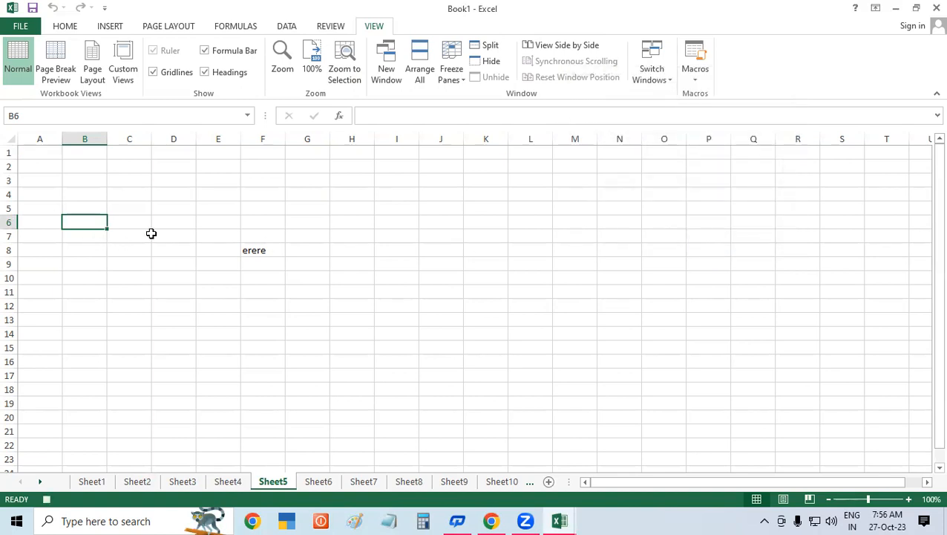
# Step: Enter "rrrrrr" in cell B6, select cell D15, and stop the macro recording
pyautogui.write('rrrrrr')
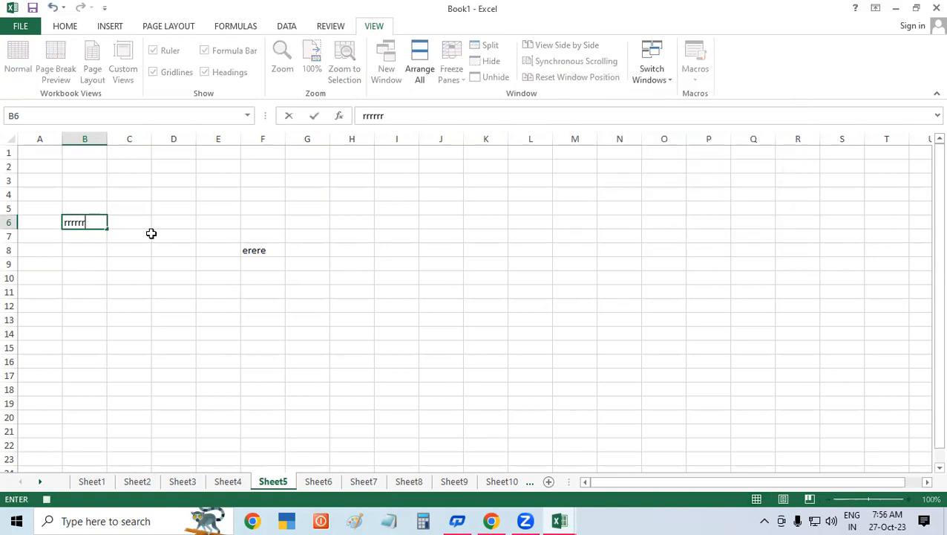
pyautogui.click(167, 351)
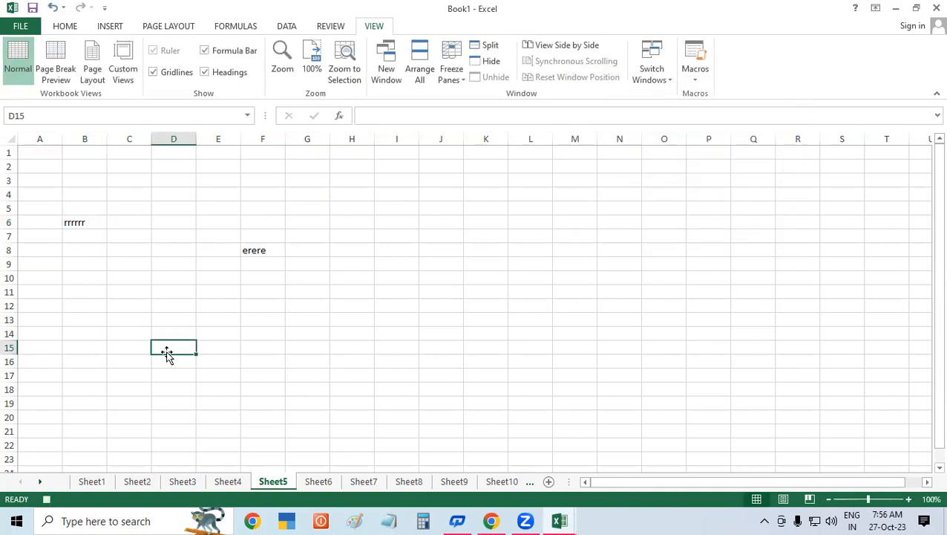
pyautogui.click(699, 83)
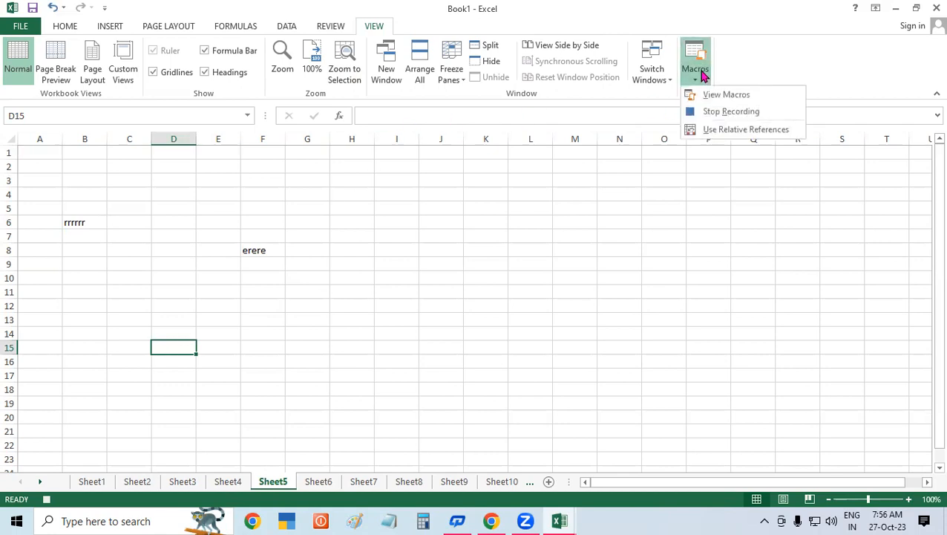
pyautogui.click(712, 111)
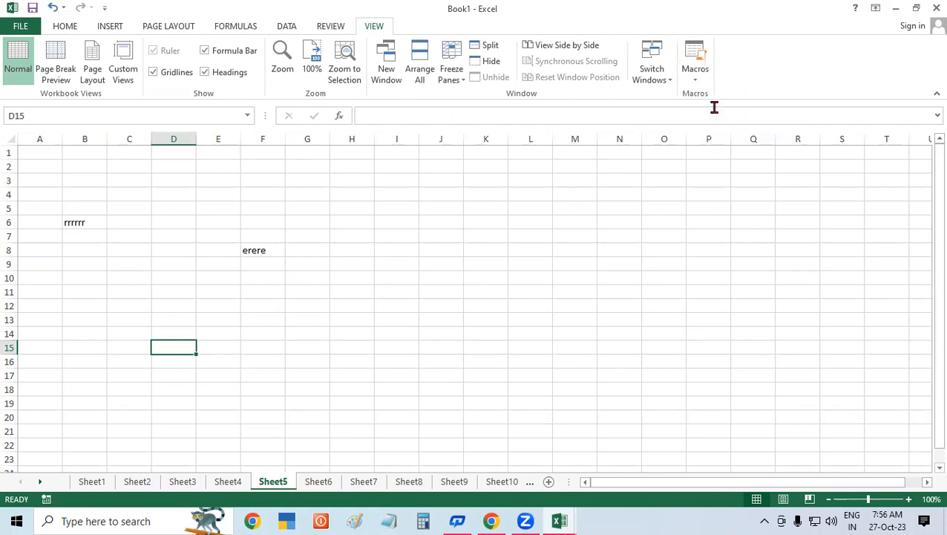
# Step: Run the recorded macro from cell D5 on Sheet6
pyautogui.click(305, 481)
pyautogui.click(168, 204)
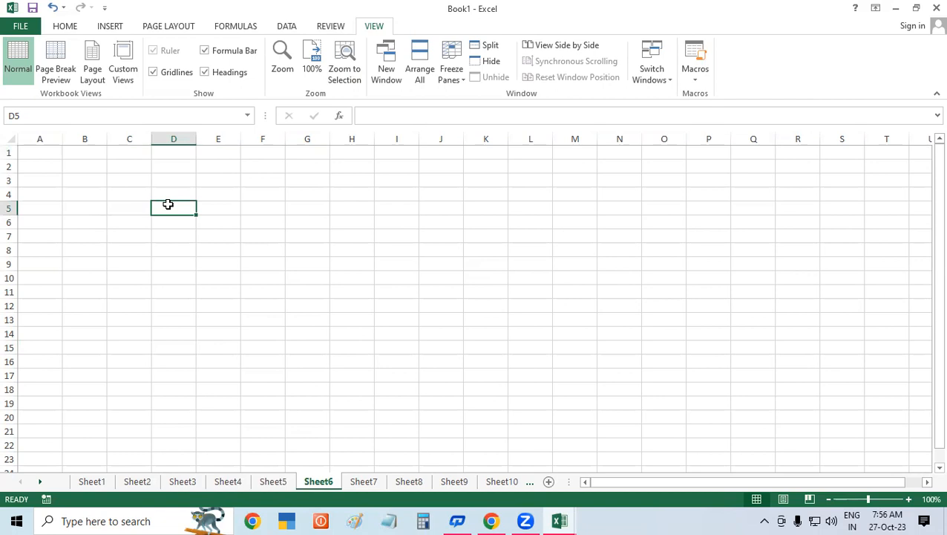
pyautogui.hotkey('ctrl', 'r')
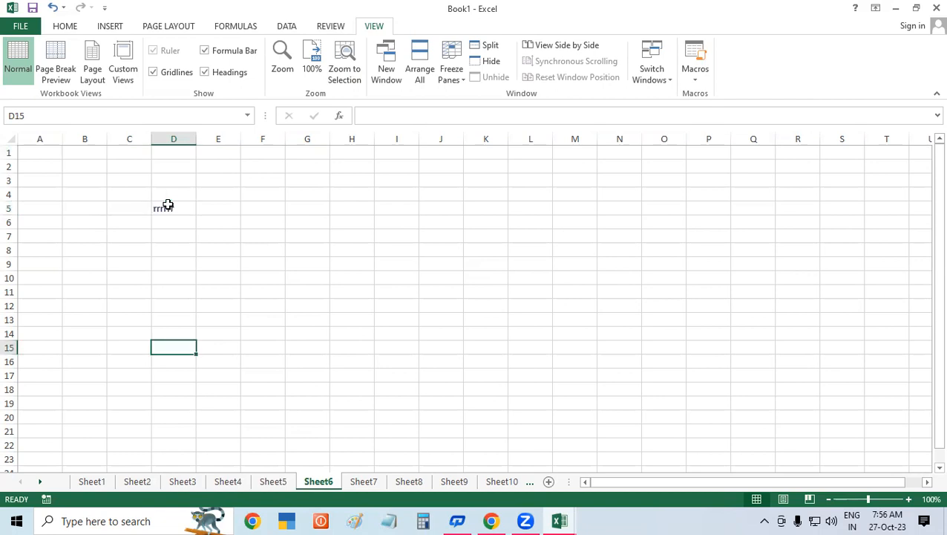